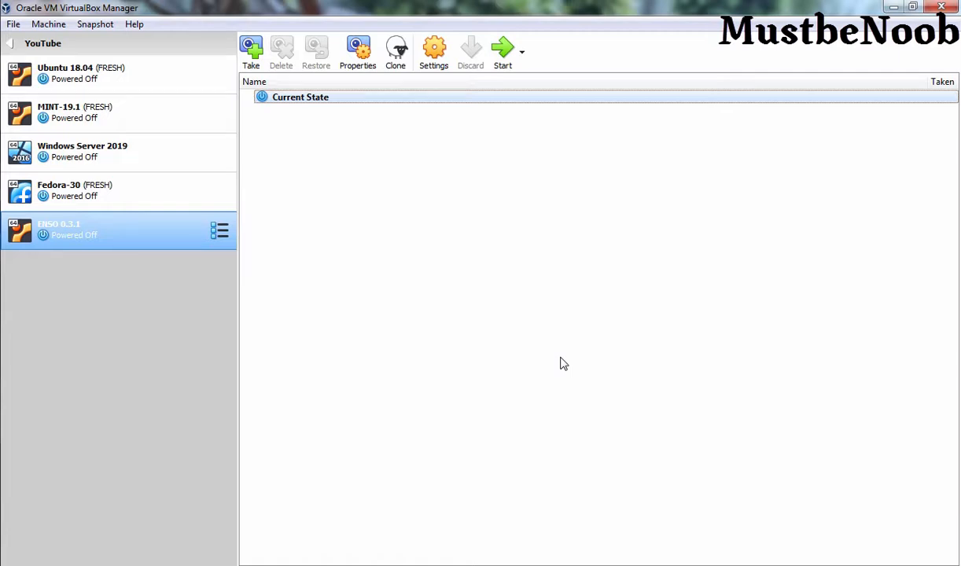
- Review the ENSO 0.3.1 machine's System and Storage settings, checking the EFI option and the attached Enso-0.3.1.iso image
left_click(435, 57)
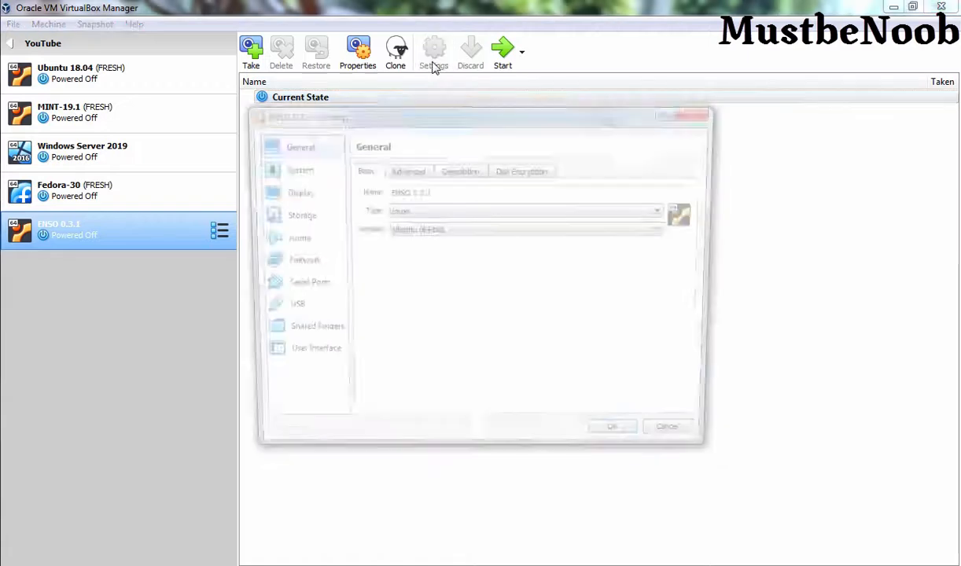
left_click(288, 171)
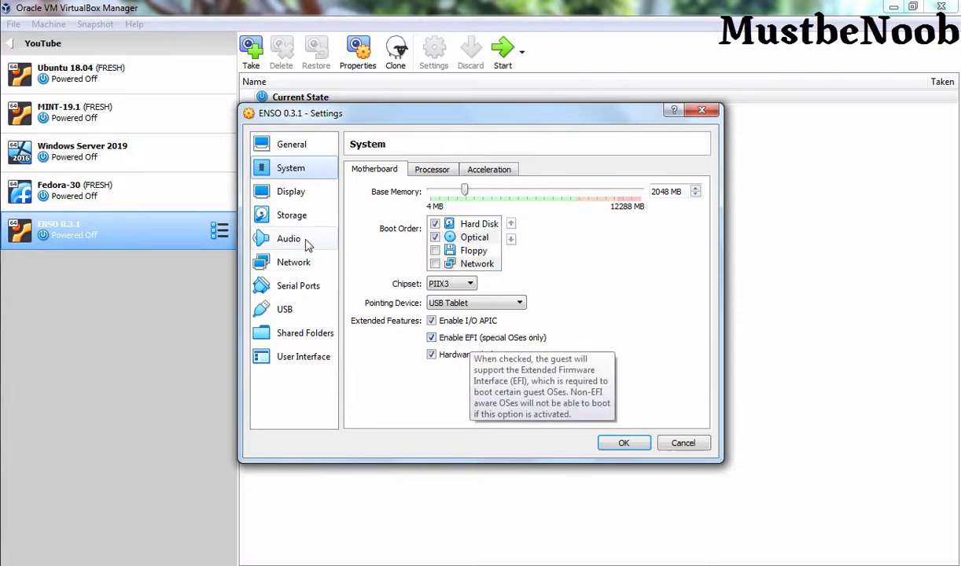
left_click(288, 214)
left_click(399, 202)
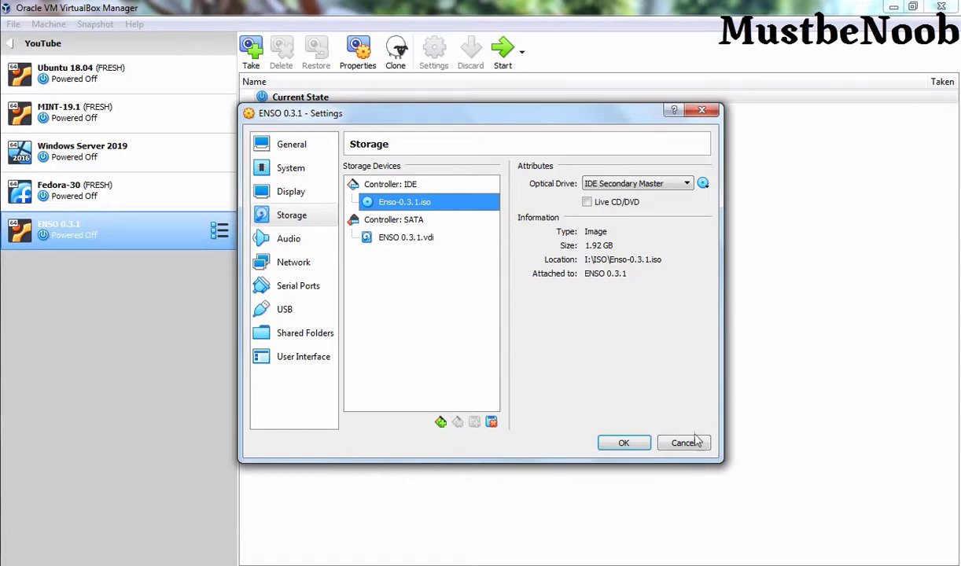
left_click(623, 442)
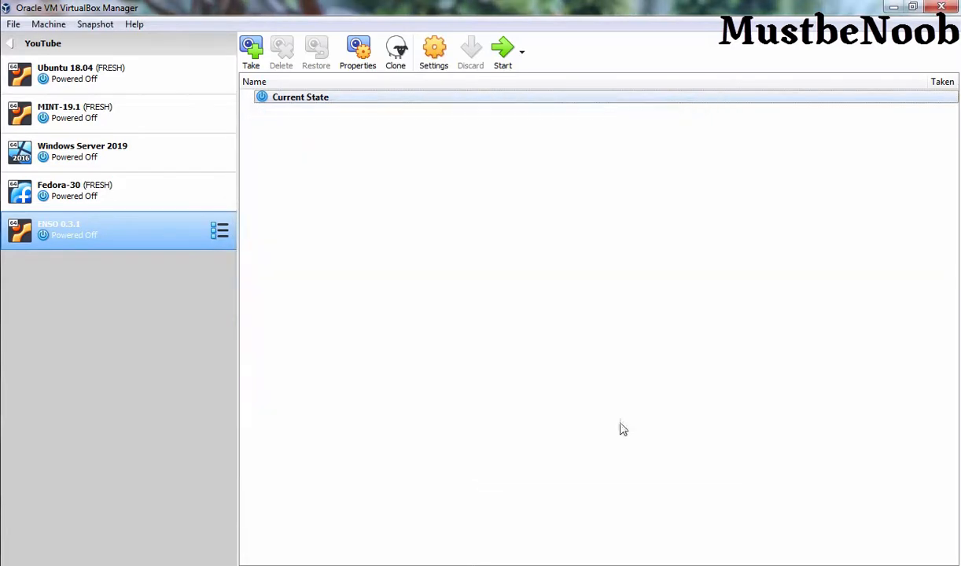
- Start the ENSO 0.3.1 virtual machine and boot it into "Install Enso"
left_click(503, 48)
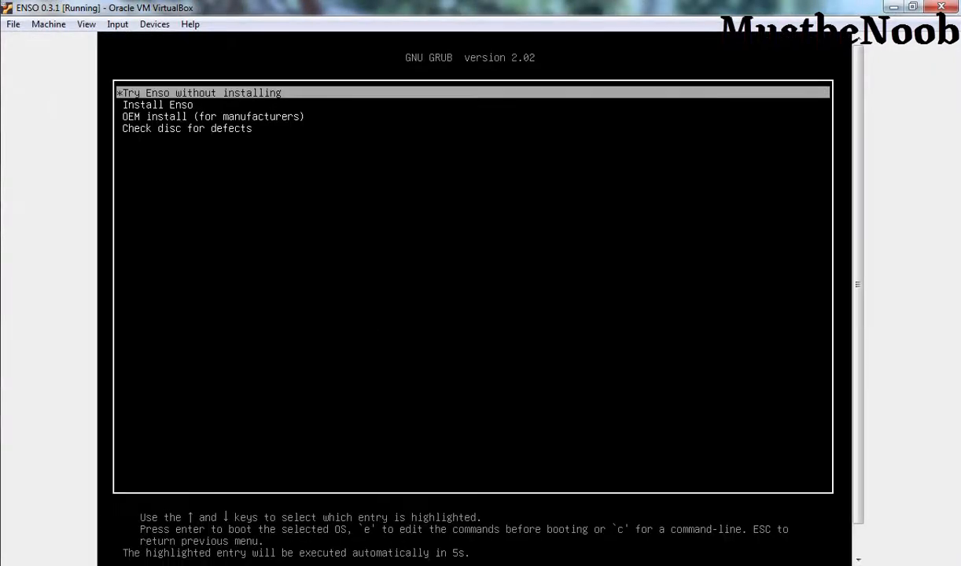
key("Down")
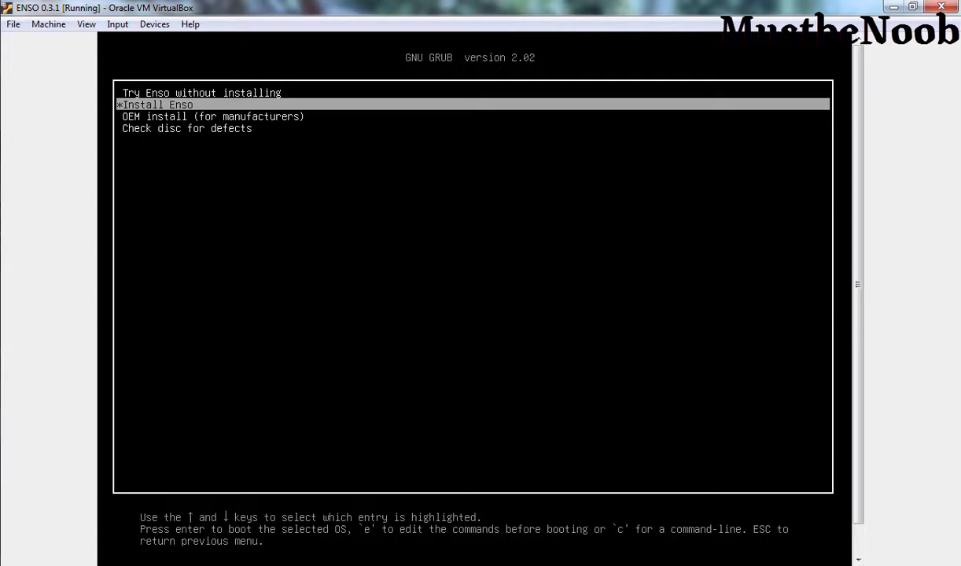
key("Return")
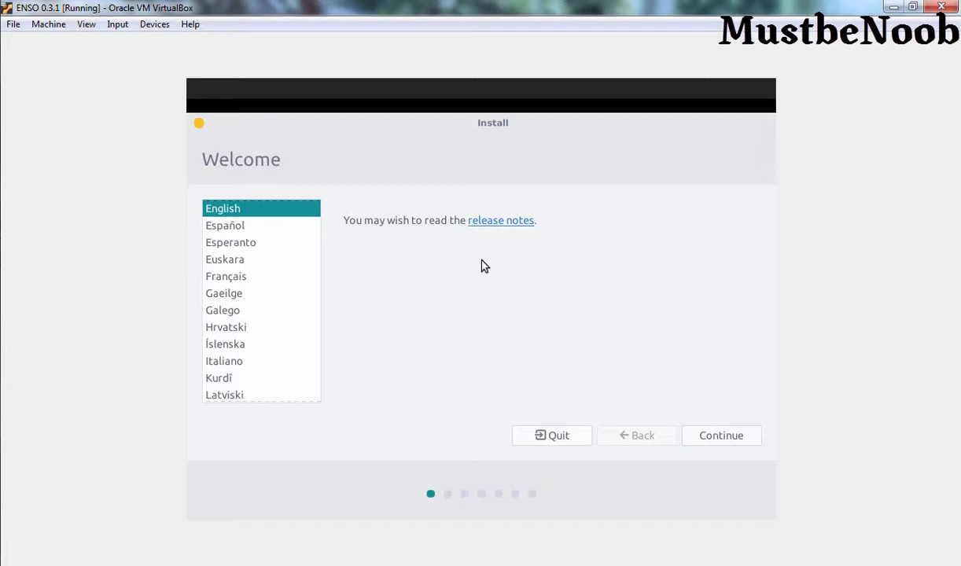
- Accept English with the English (US) keyboard layout, and toggle the update download and third-party software options
left_click(721, 435)
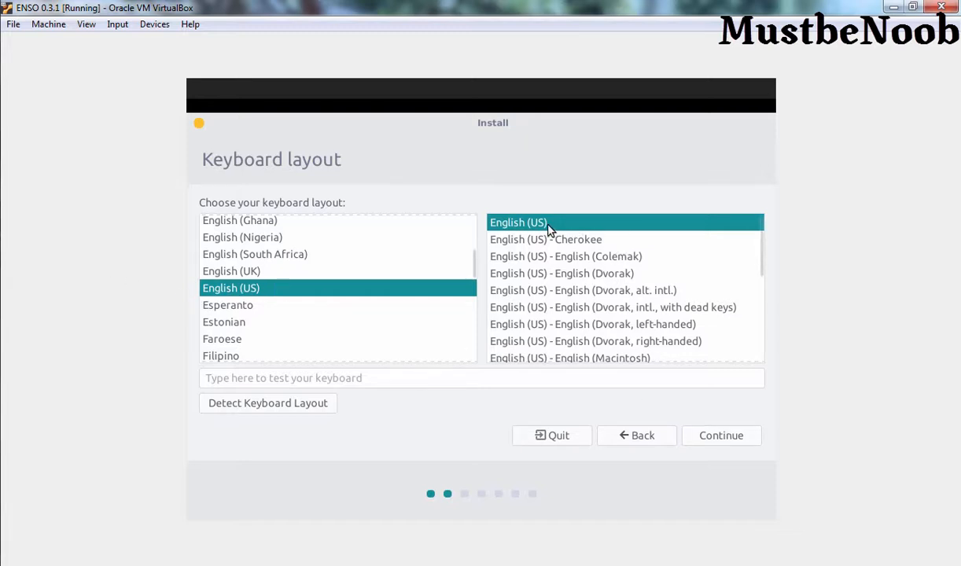
left_click(725, 441)
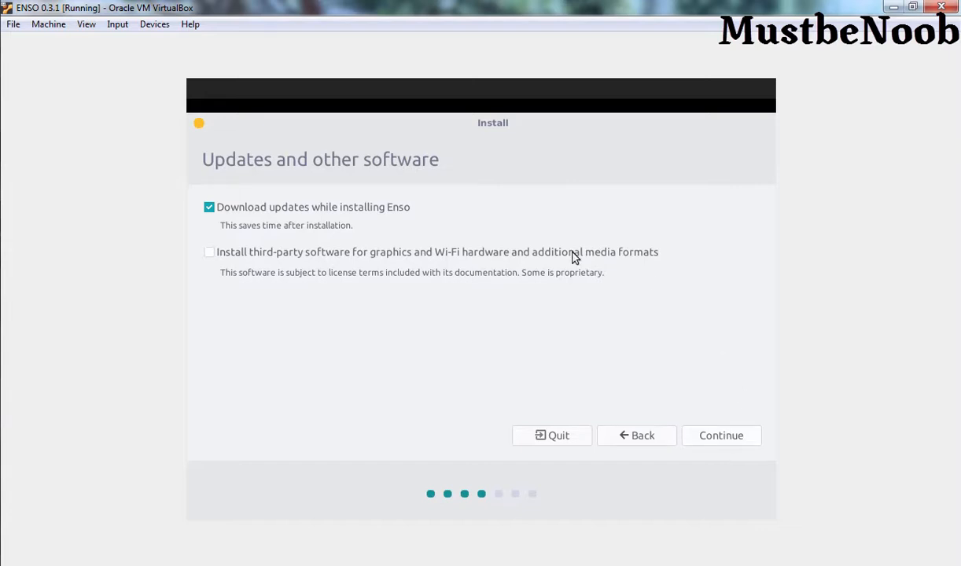
left_click(210, 209)
left_click(210, 253)
left_click(722, 442)
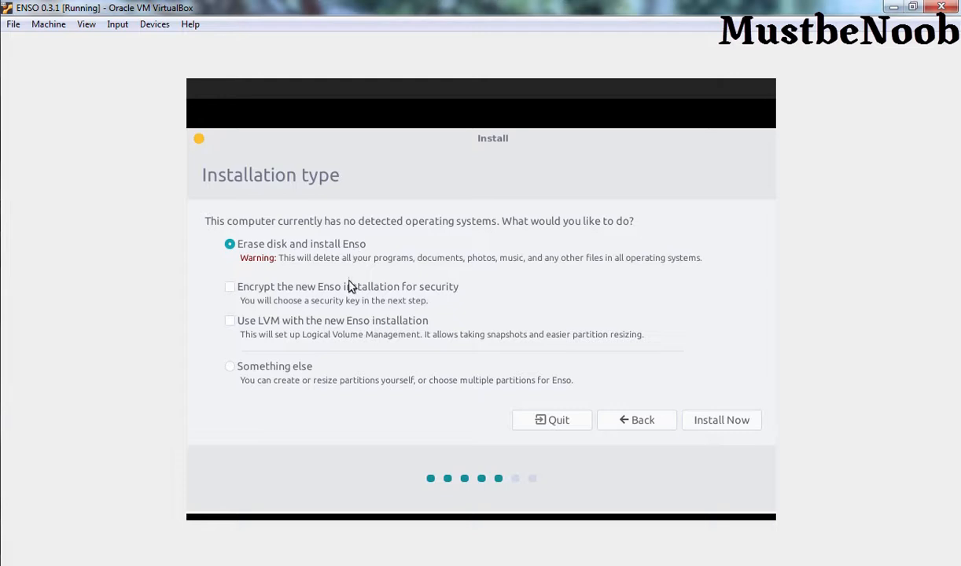
- Choose "Something else" as the installation type and create a new empty partition table on /dev/sda
left_click(231, 367)
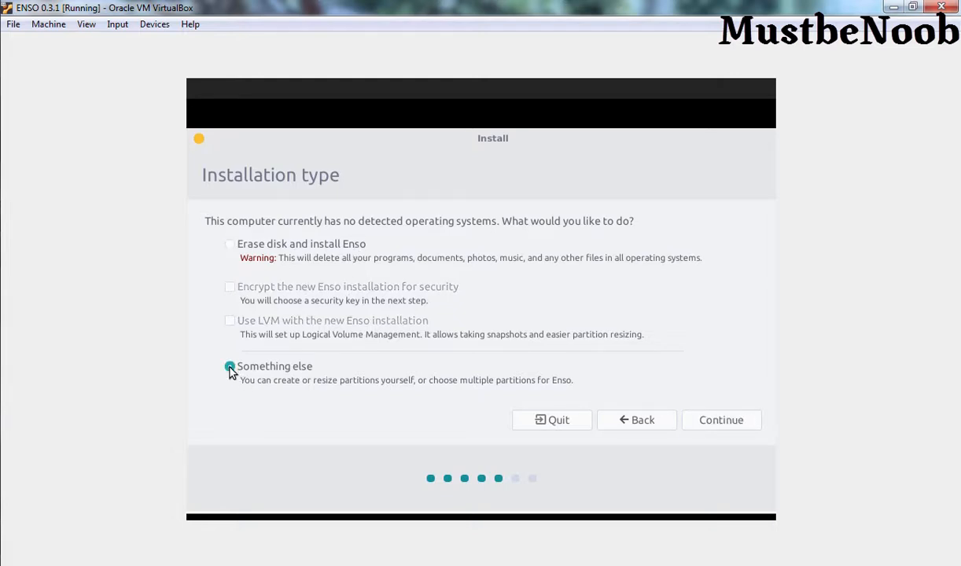
left_click(727, 425)
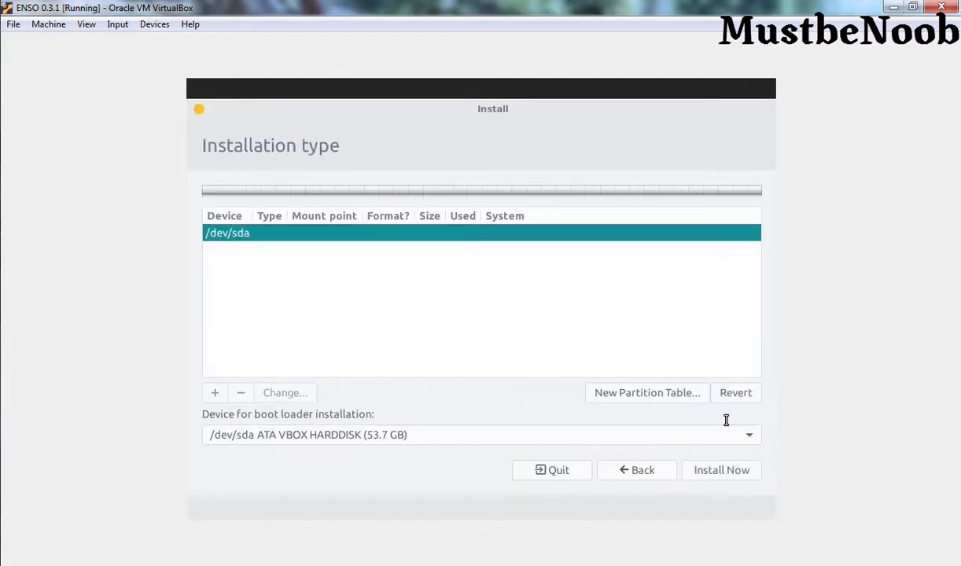
left_click(646, 393)
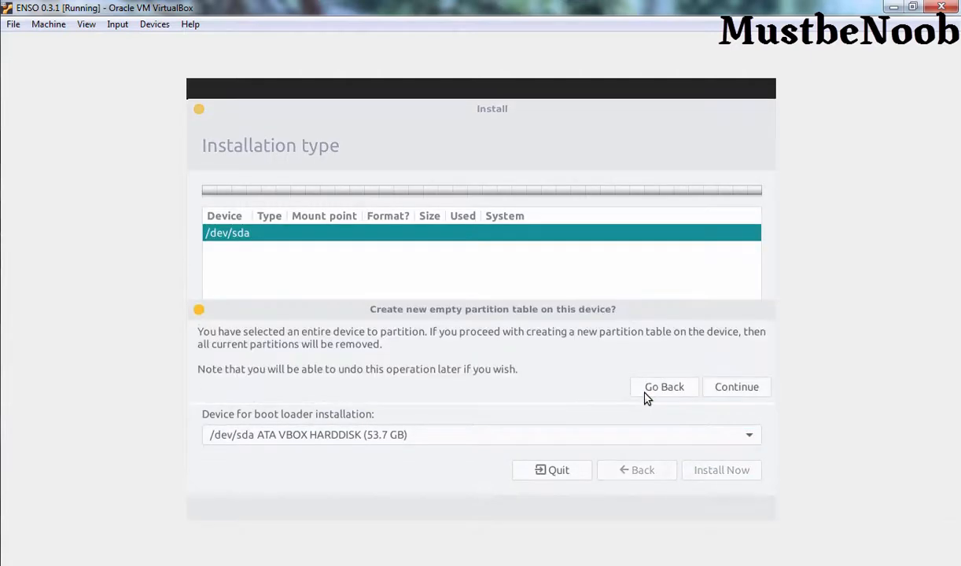
left_click(736, 387)
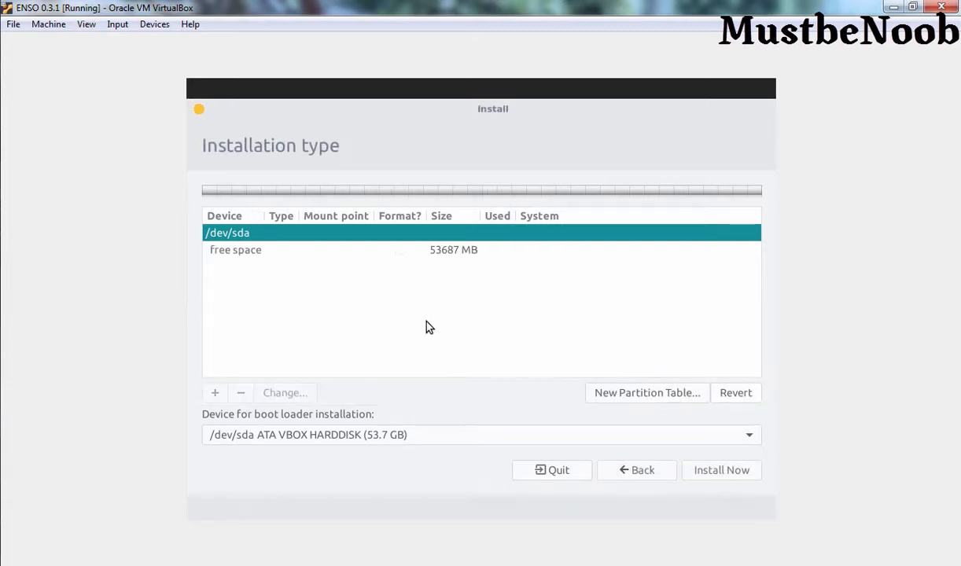
- Create a 500 MB primary partition in the free space as an EFI System Partition
left_click(241, 253)
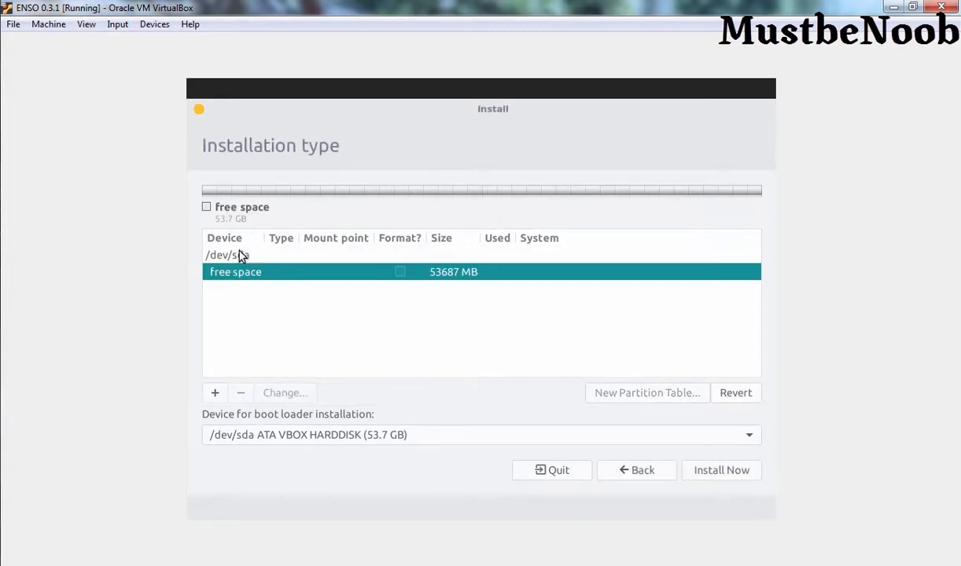
left_click(215, 392)
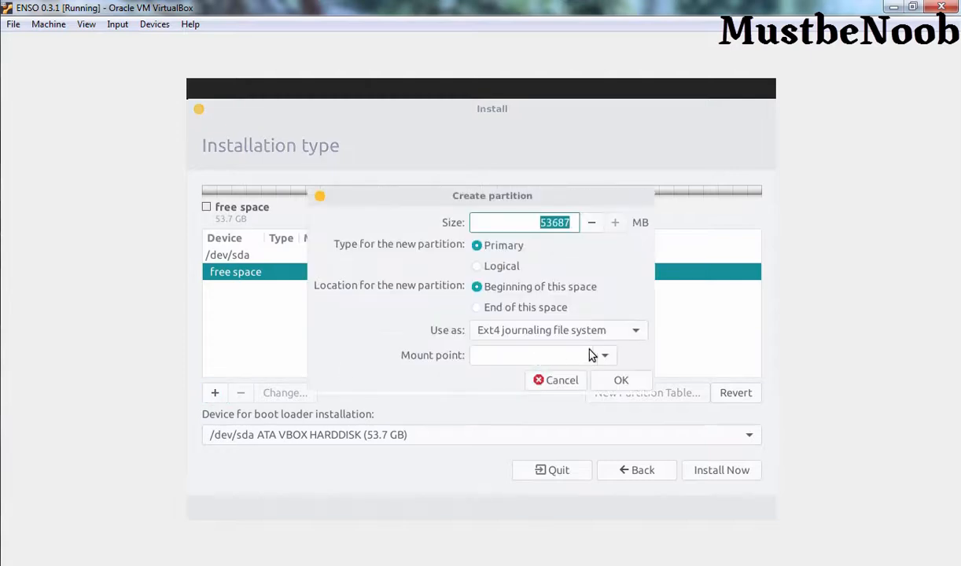
left_click(629, 333)
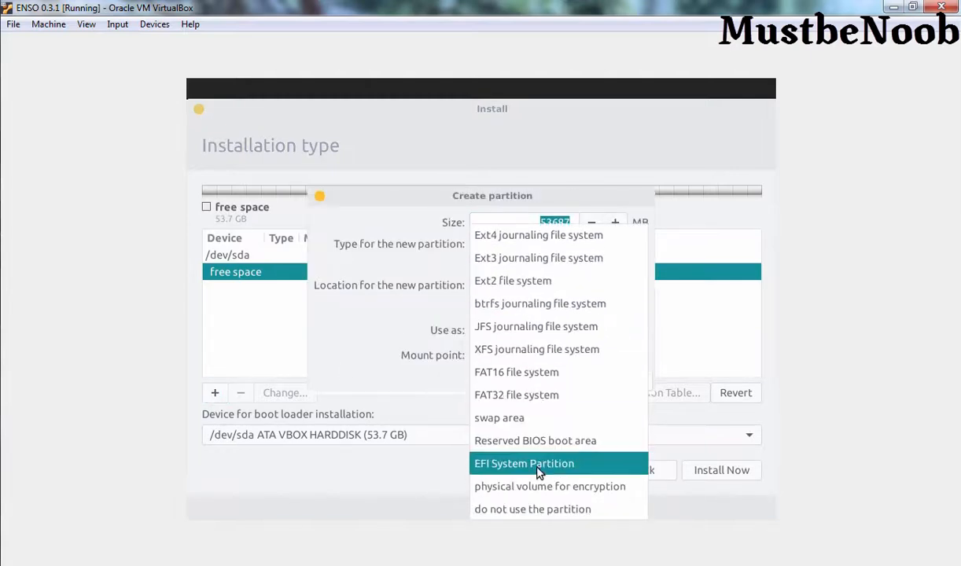
left_click(599, 466)
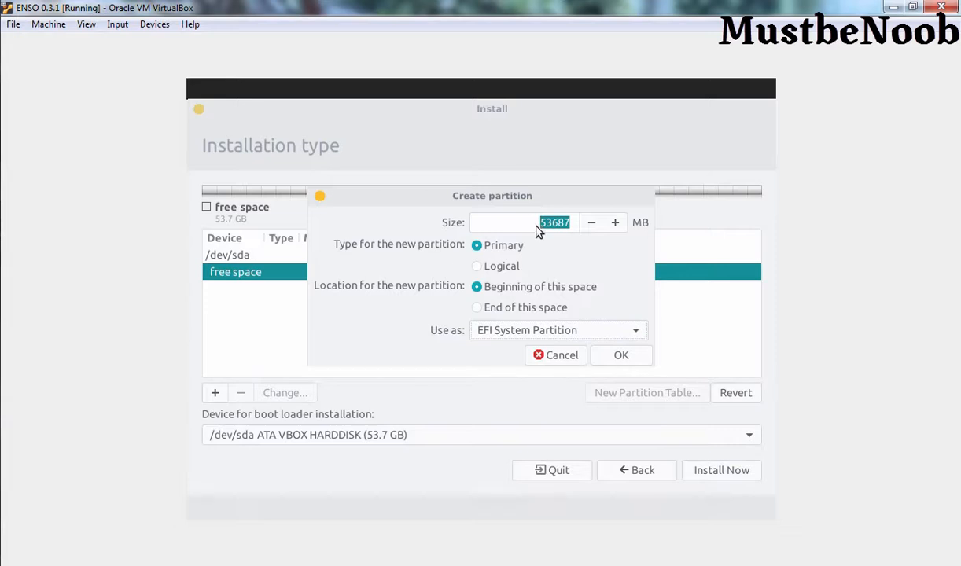
type("500")
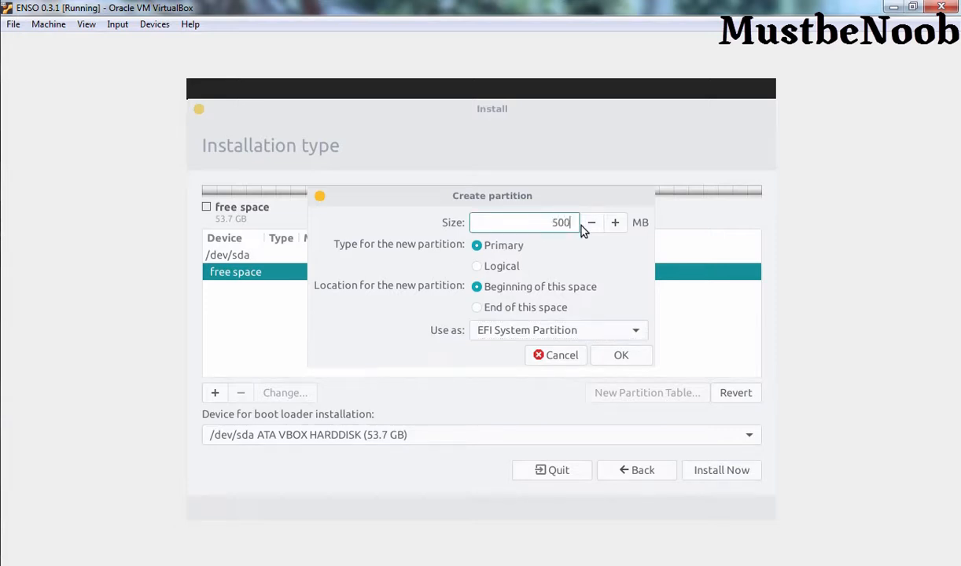
left_click(621, 356)
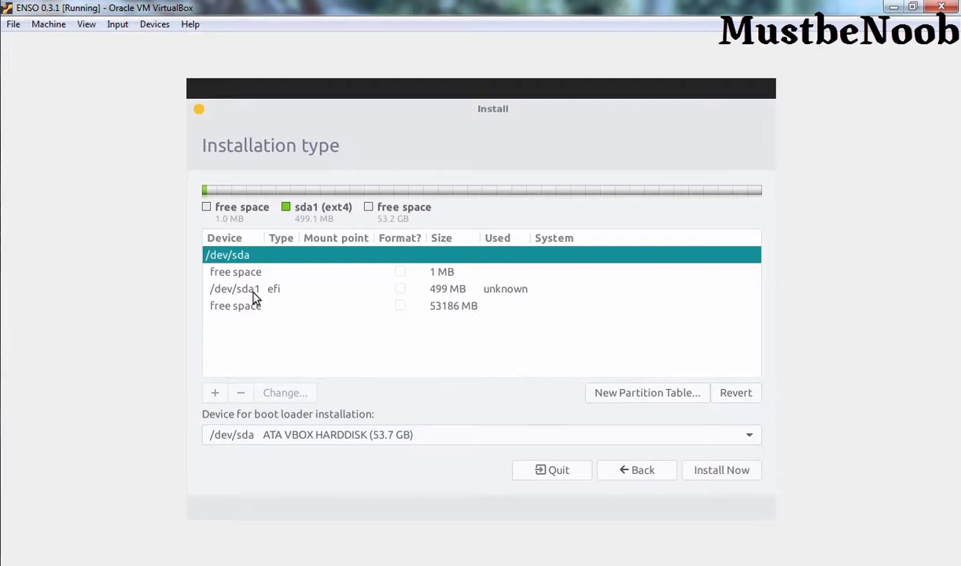
- Create a 49187 MB primary Ext4 partition in the large remaining free space with mount point /
left_click(268, 293)
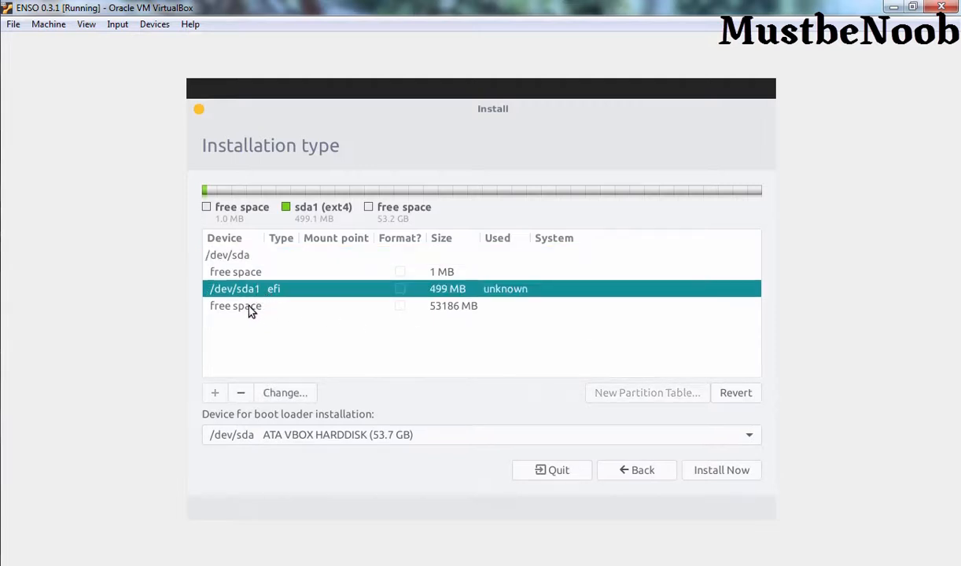
left_click(248, 309)
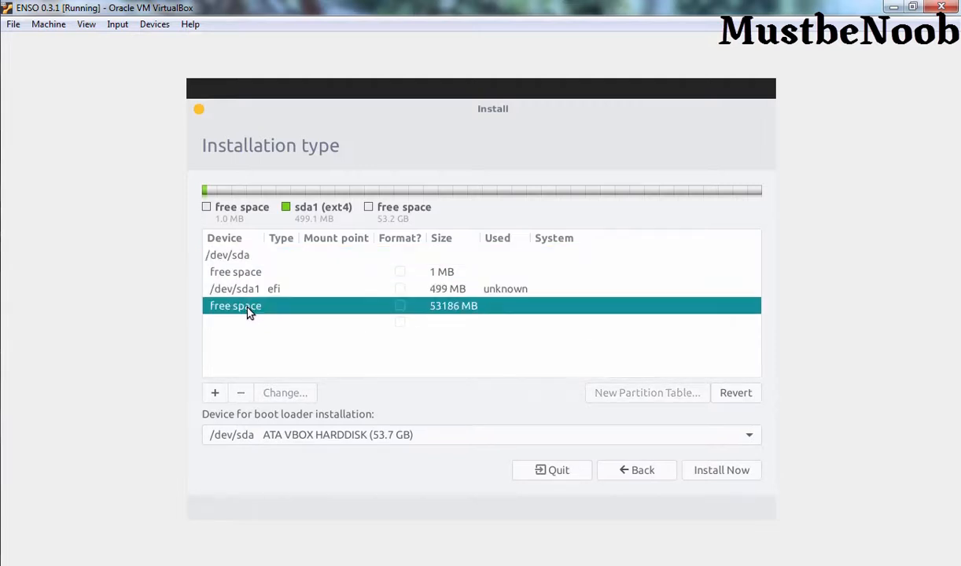
left_click(215, 393)
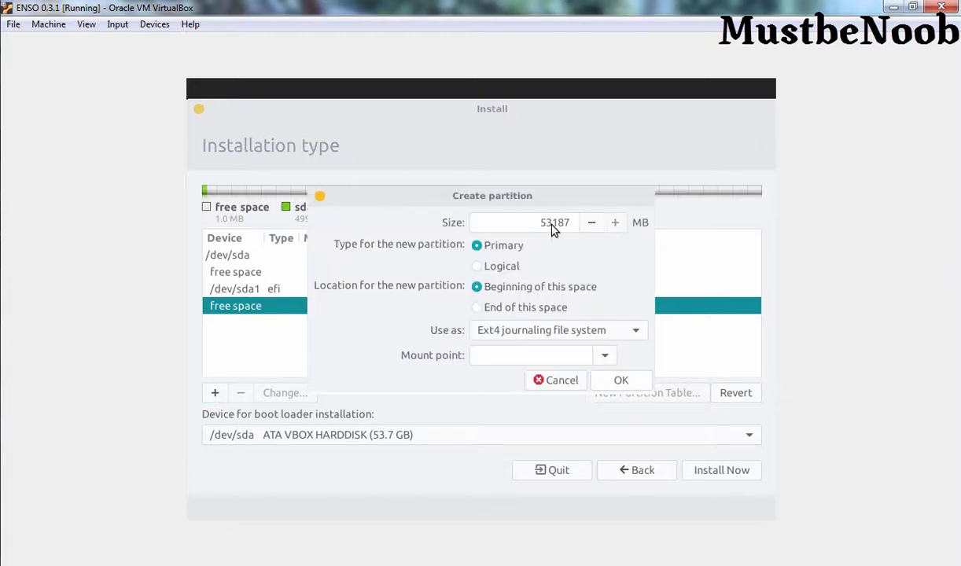
left_click_drag(552, 224, 538, 225)
type("49")
left_click(605, 356)
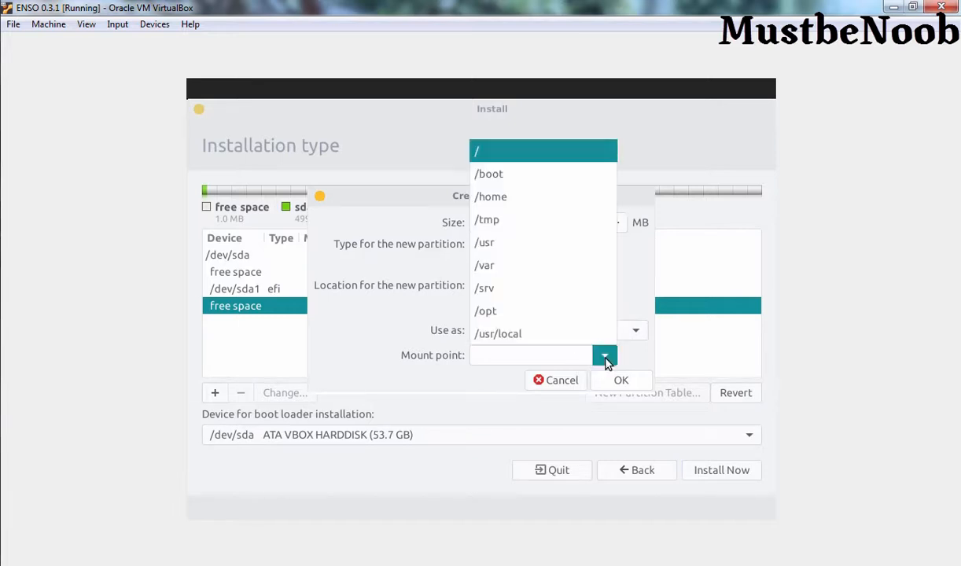
left_click(513, 157)
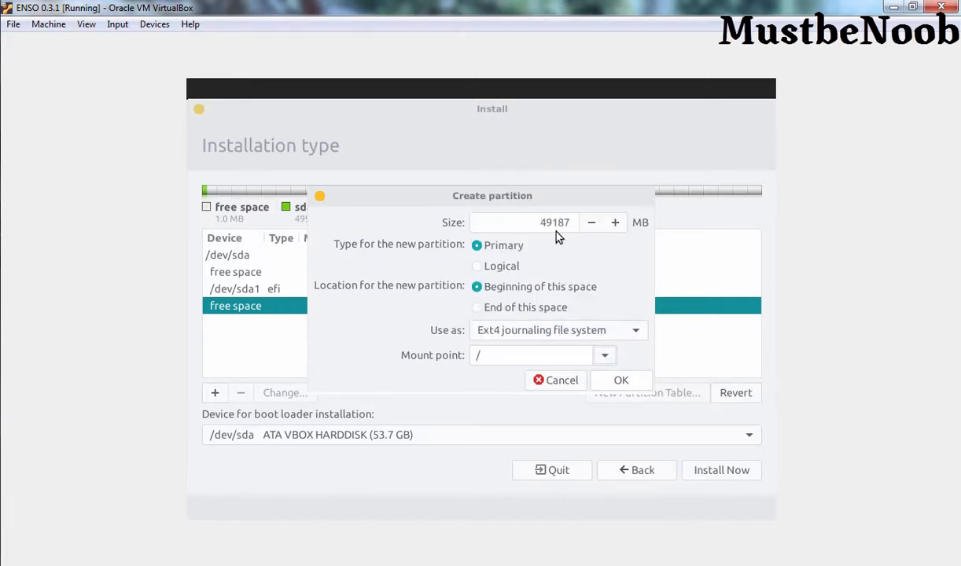
left_click(620, 381)
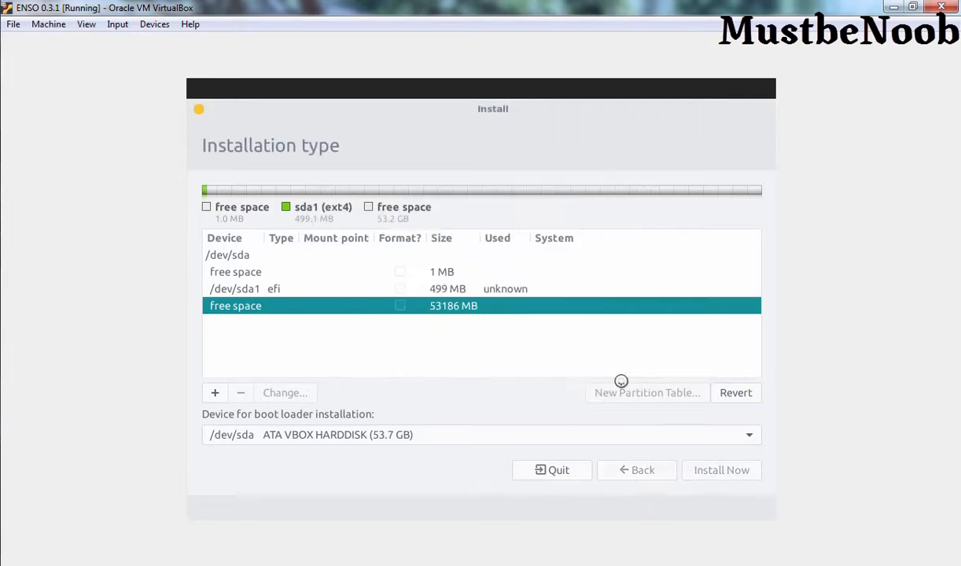
- Create a 4000 MB primary partition in the remaining free space for use as swap area
left_click(238, 326)
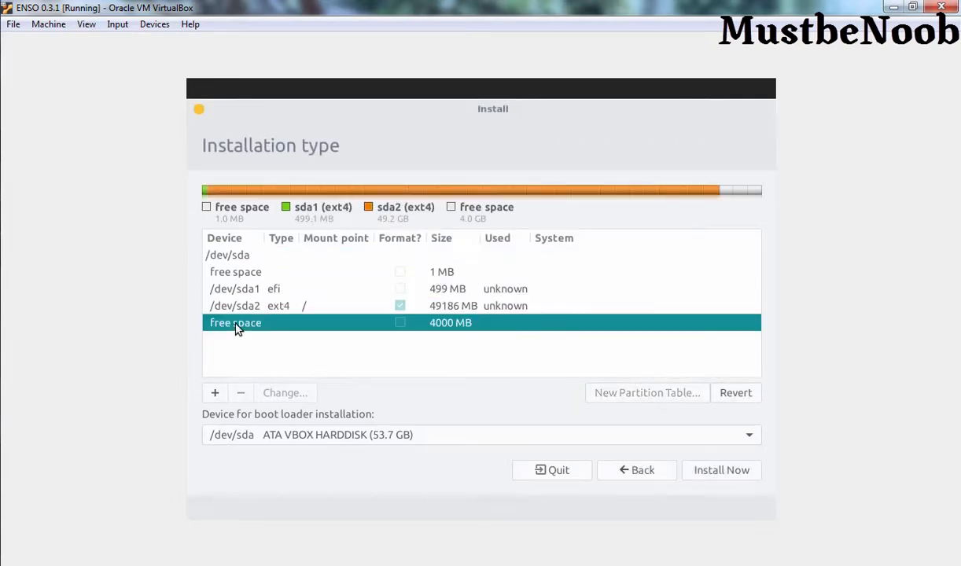
left_click(214, 392)
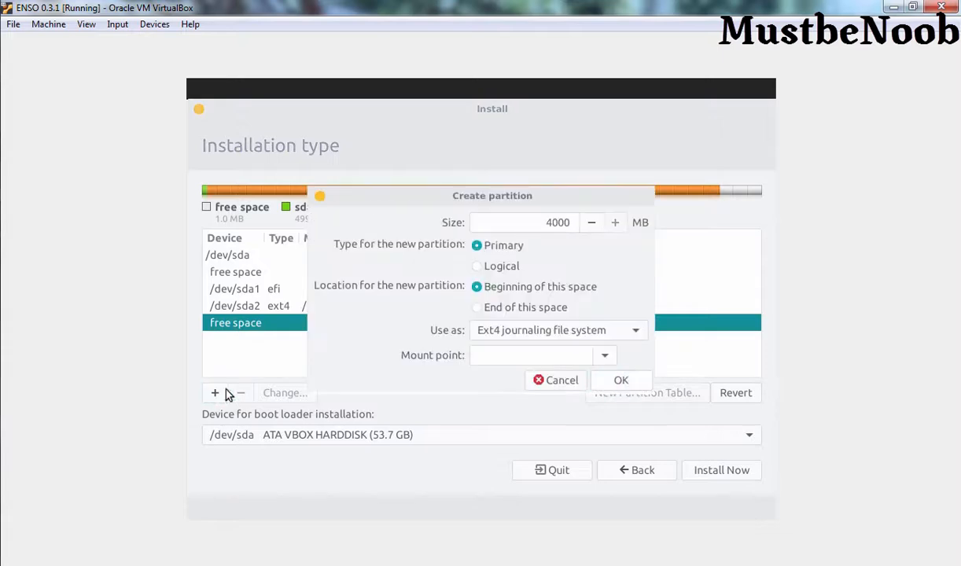
left_click(634, 333)
scroll(570, 388, "down", 2)
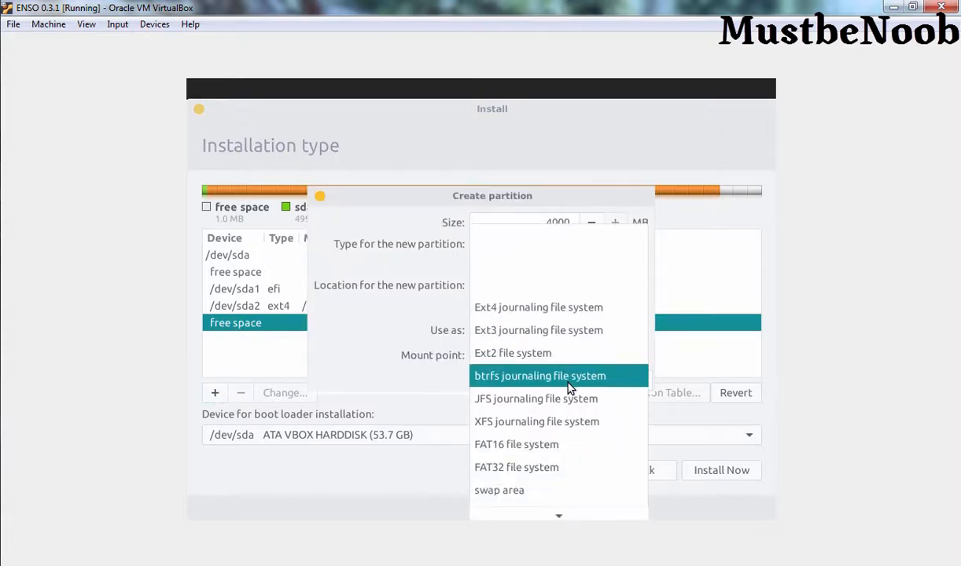
left_click(523, 481)
left_click(621, 355)
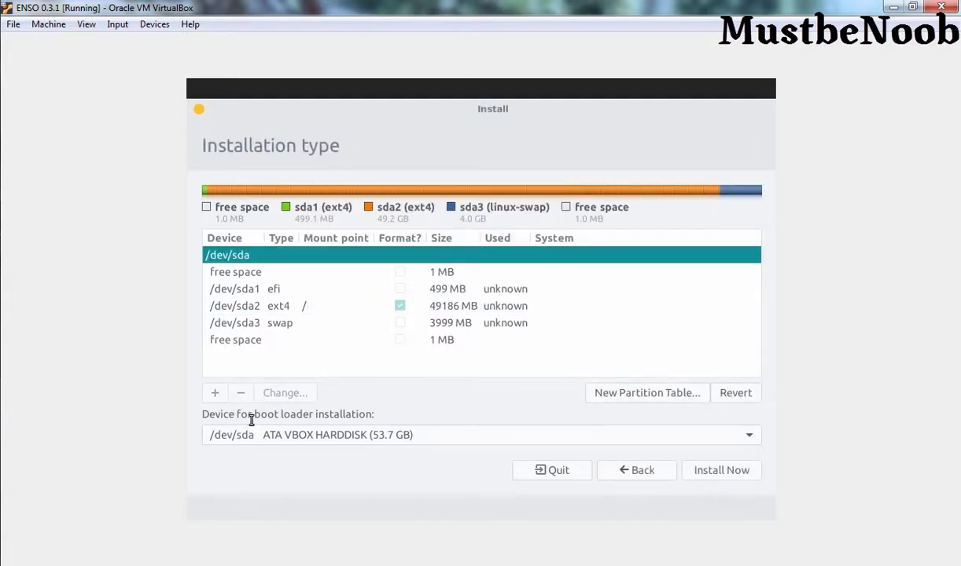
- Set the boot loader device to /dev/sda1 and start the installation, writing the partition changes to the disk
left_click(348, 439)
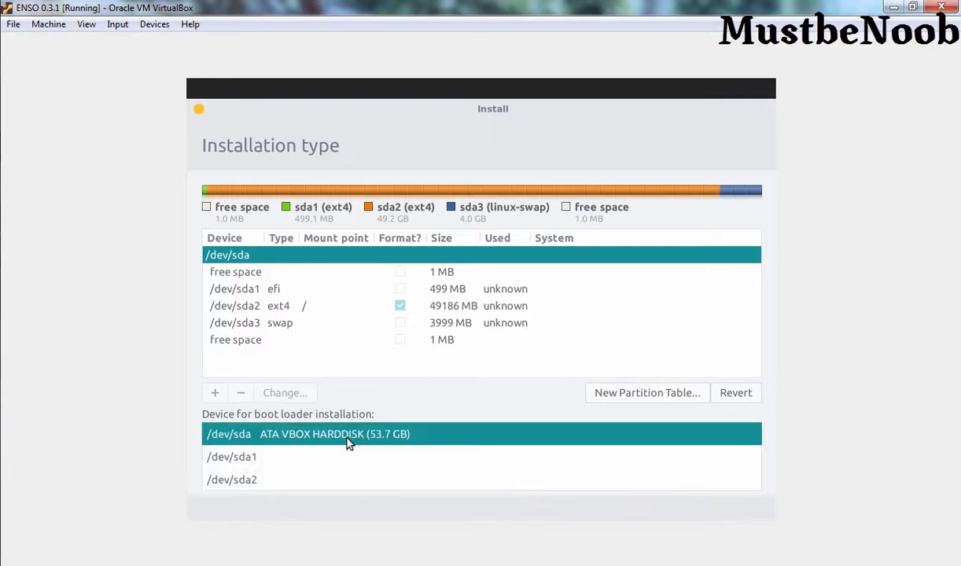
left_click(325, 462)
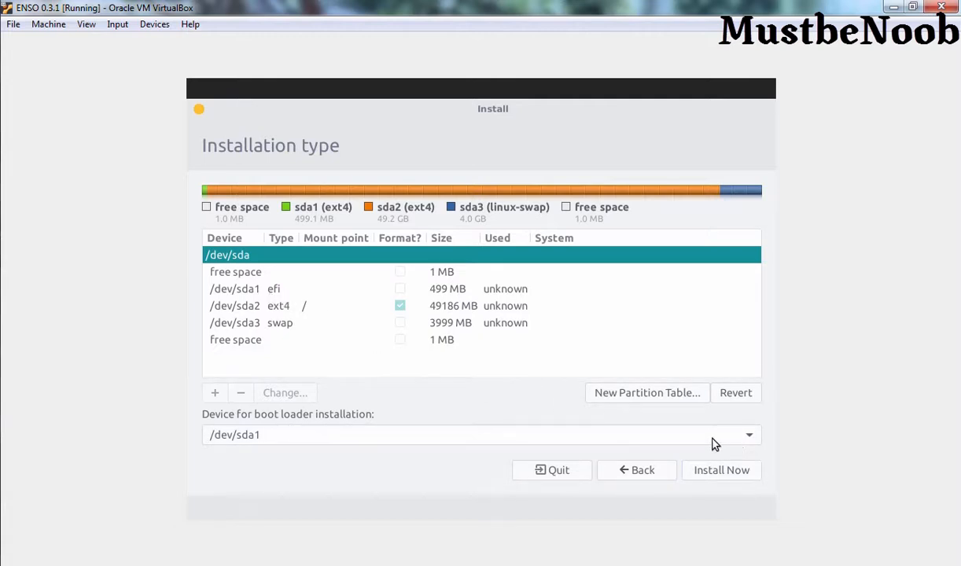
left_click(724, 473)
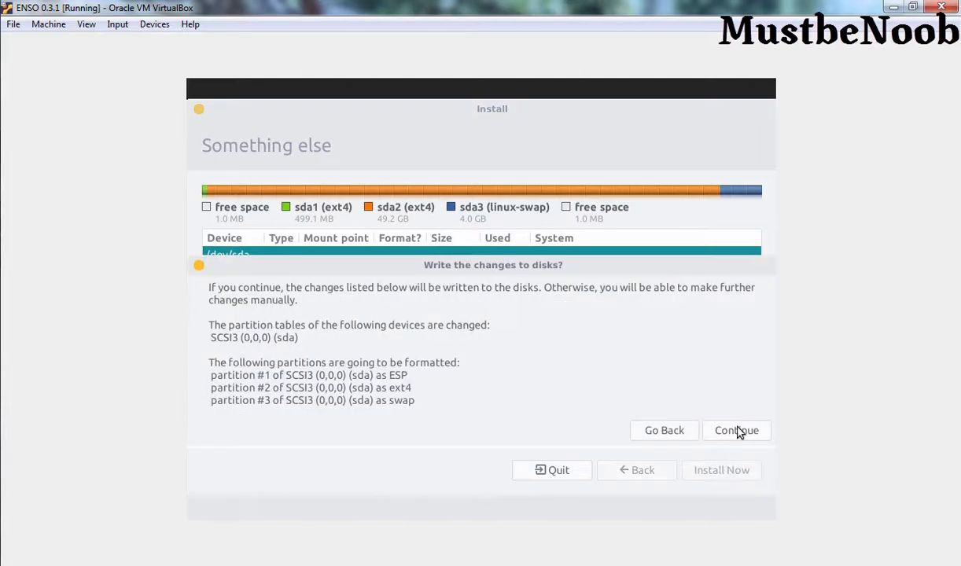
left_click(738, 431)
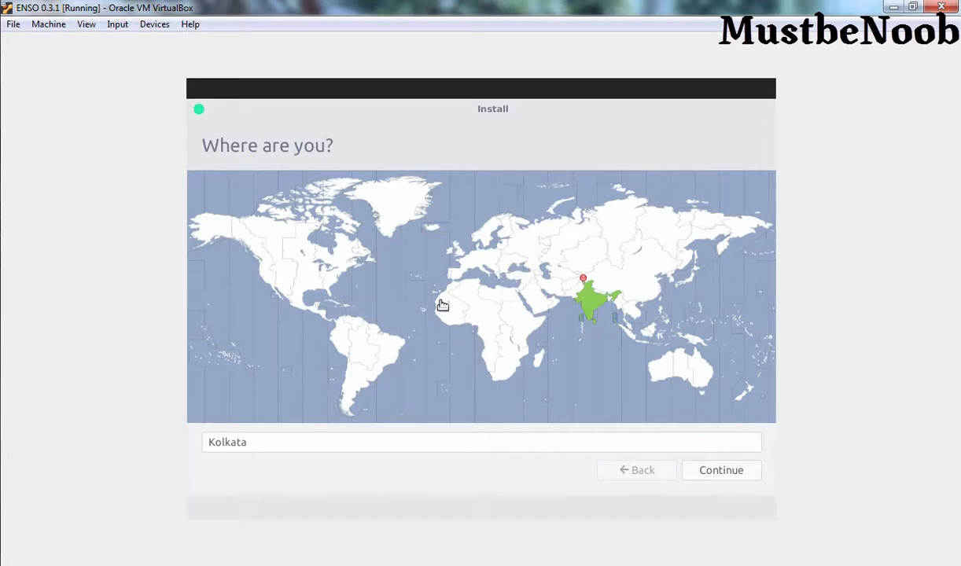
- Accept Kolkata as the location and continue to the user account details
left_click(717, 473)
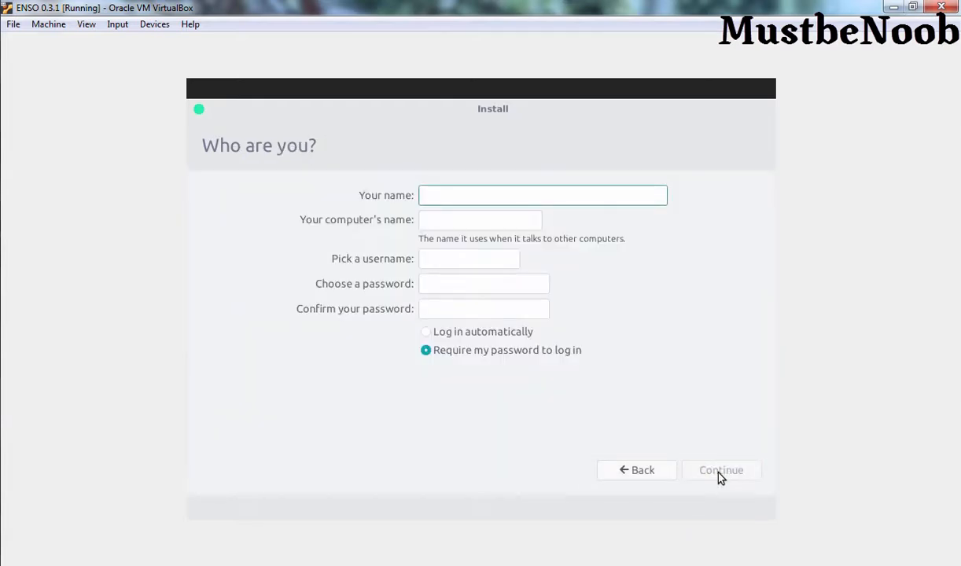
- Create the user account with name MUSTBENOOB, computer name mbn-box and a confirmed account password, and continue the installation
type("MUSTBENOOB")
key("Tab")
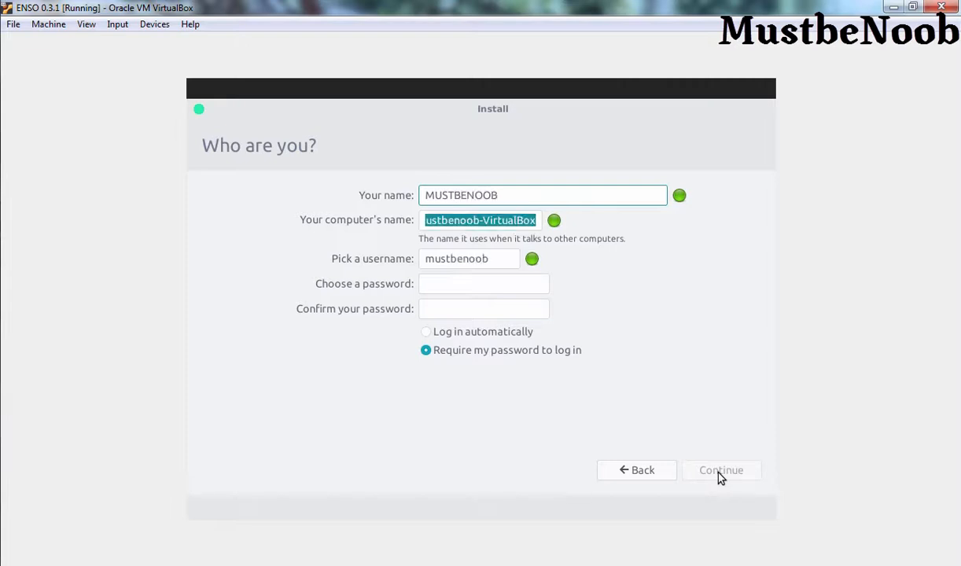
type("mbn-box")
key("Tab")
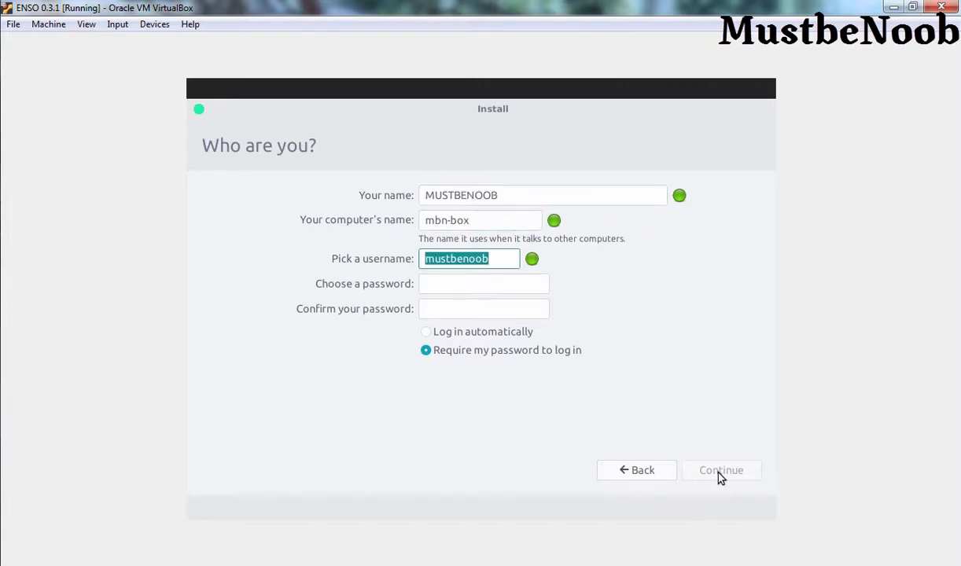
key("Tab")
type("*********")
key("Tab")
type("*********")
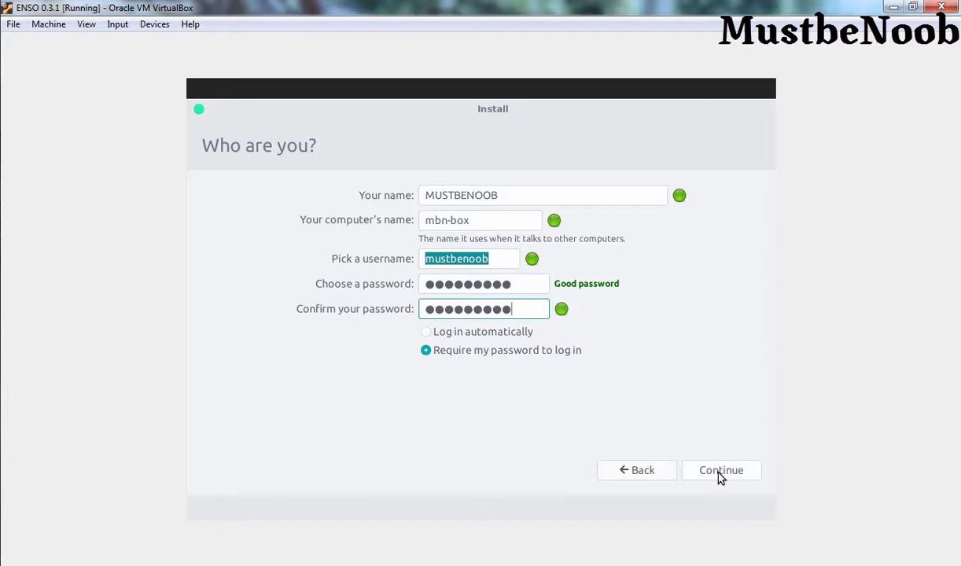
left_click(719, 472)
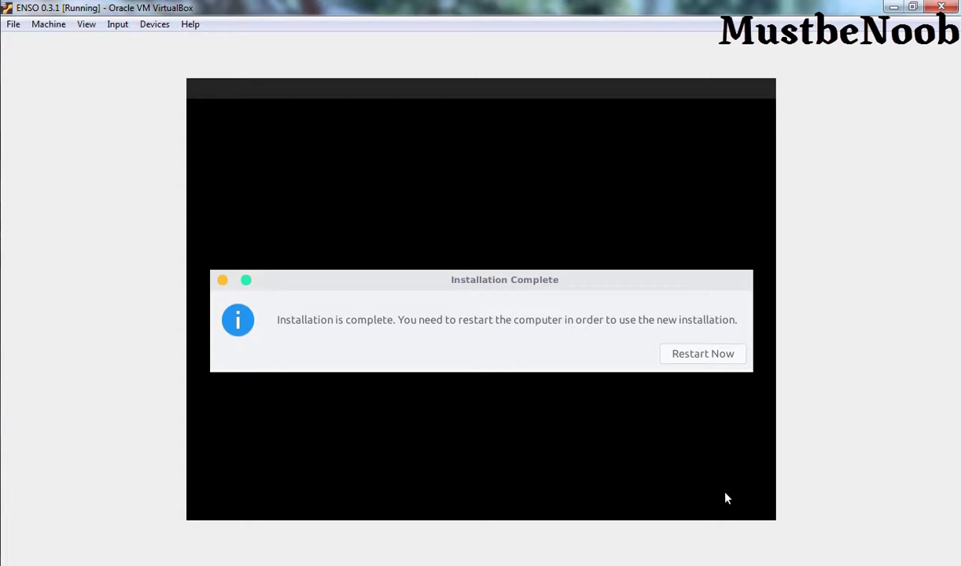
- Restart into the new installation and log in with the account password
left_click(710, 353)
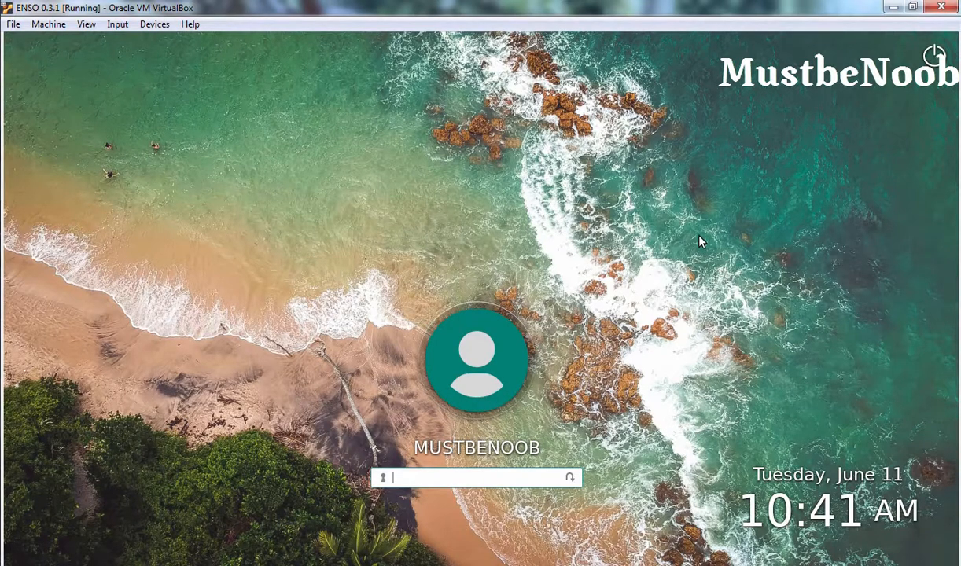
type("**********")
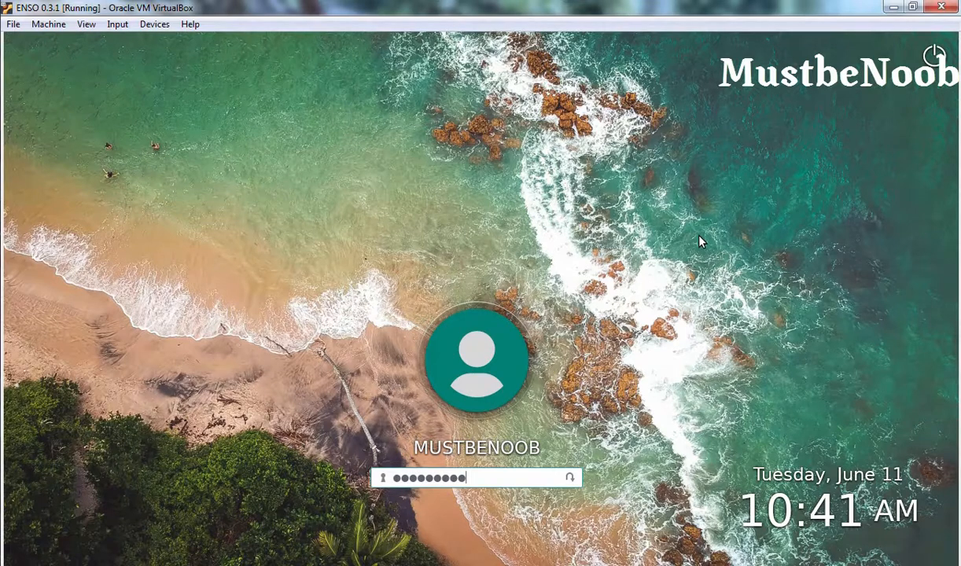
key("Return")
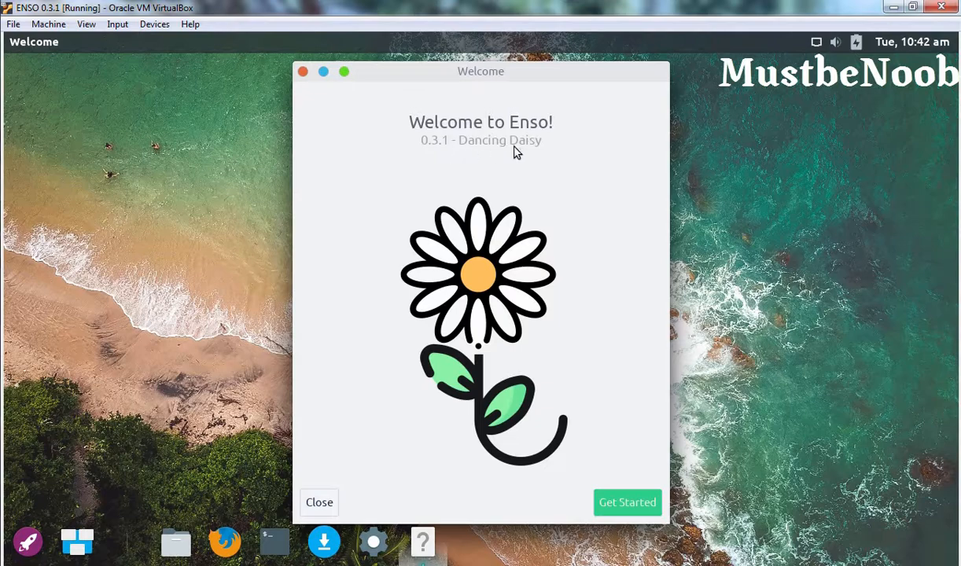
- View the getting-started options of the Enso welcome window and close it
left_click(624, 504)
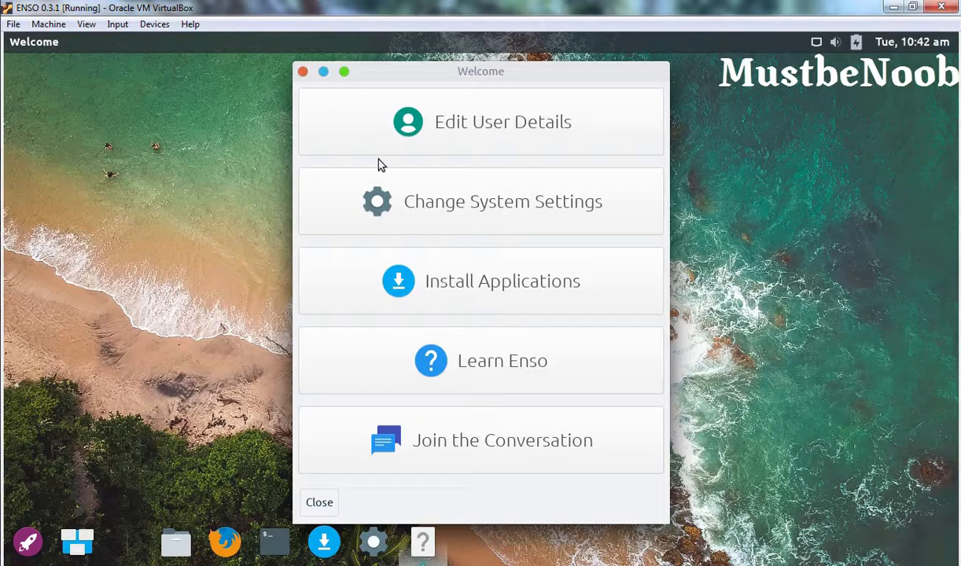
left_click(302, 72)
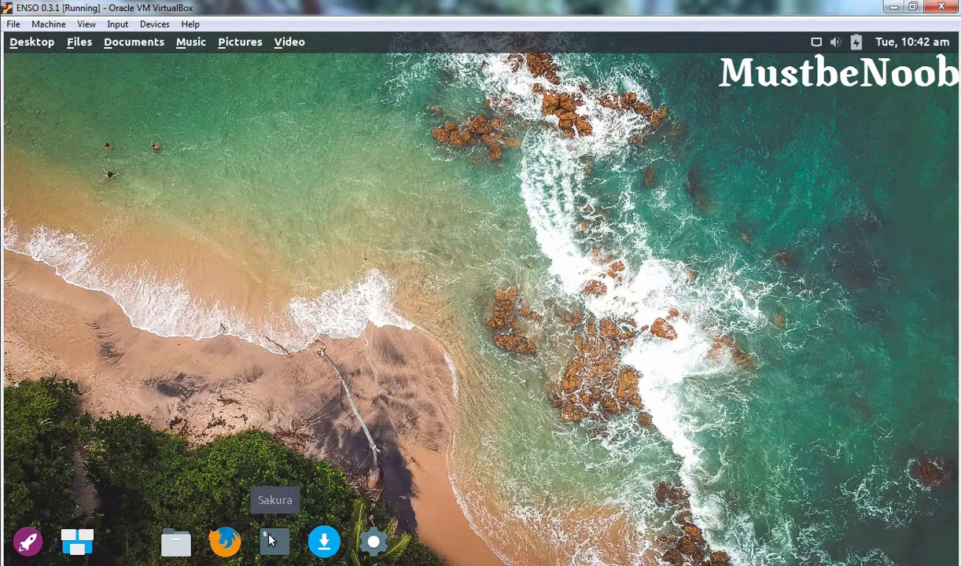
- Open the application launcher and look through all pages of installed applications
left_click(27, 542)
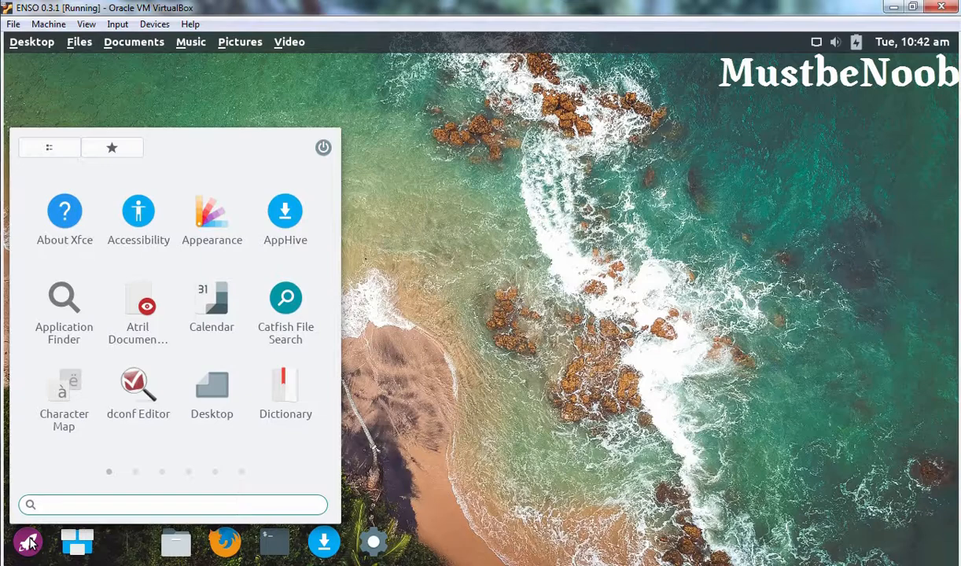
scroll(185, 438, "down", 1)
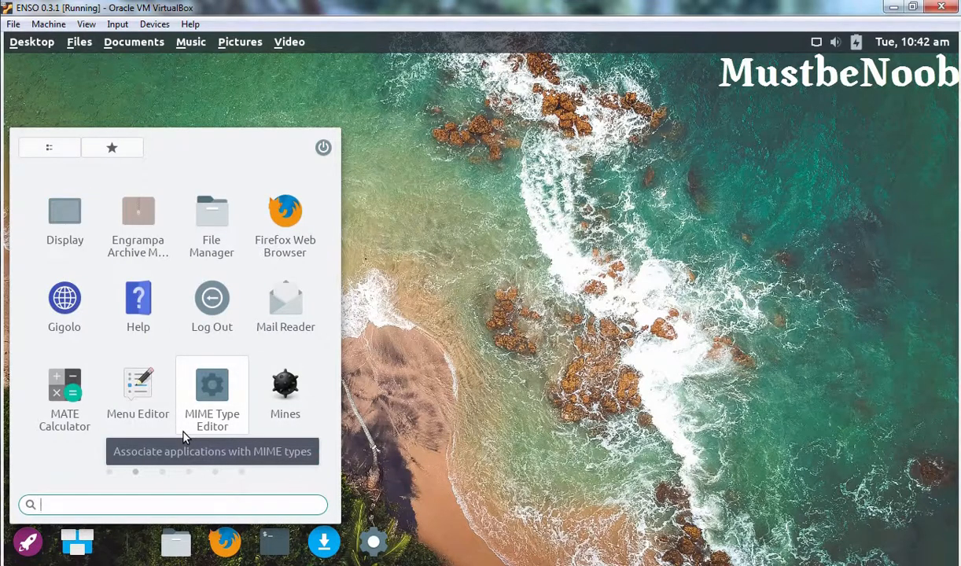
scroll(185, 438, "down", 1)
scroll(183, 438, "down", 1)
scroll(184, 438, "down", 2)
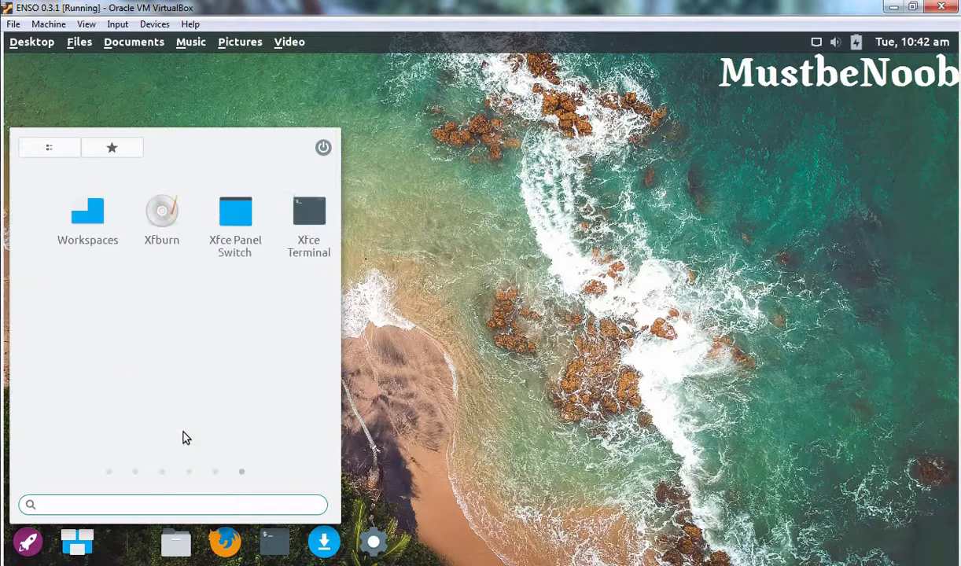
scroll(184, 438, "up", 5)
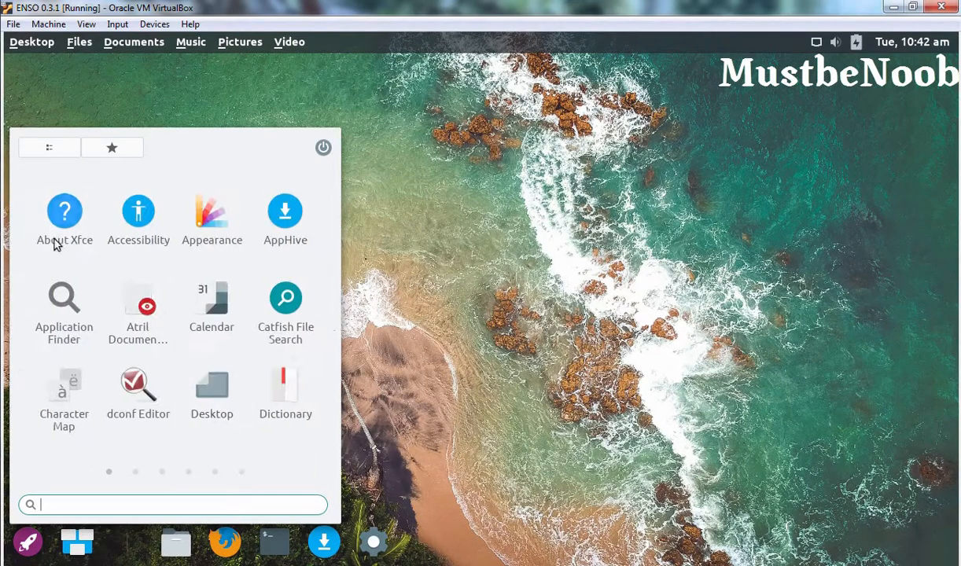
- Switch the launcher to category view and examine the applications in the categories from Accessories to System Tools
left_click(47, 149)
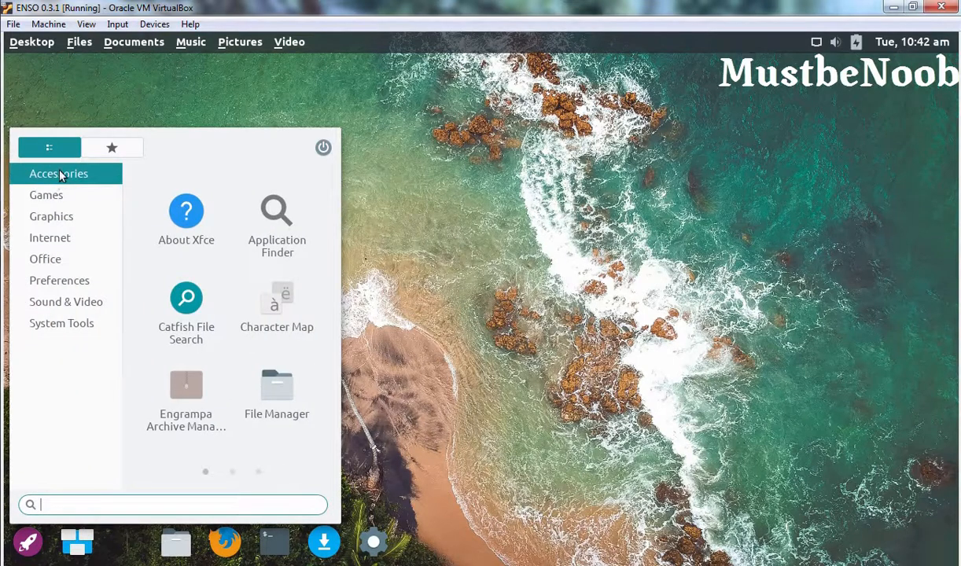
left_click(53, 196)
left_click(43, 222)
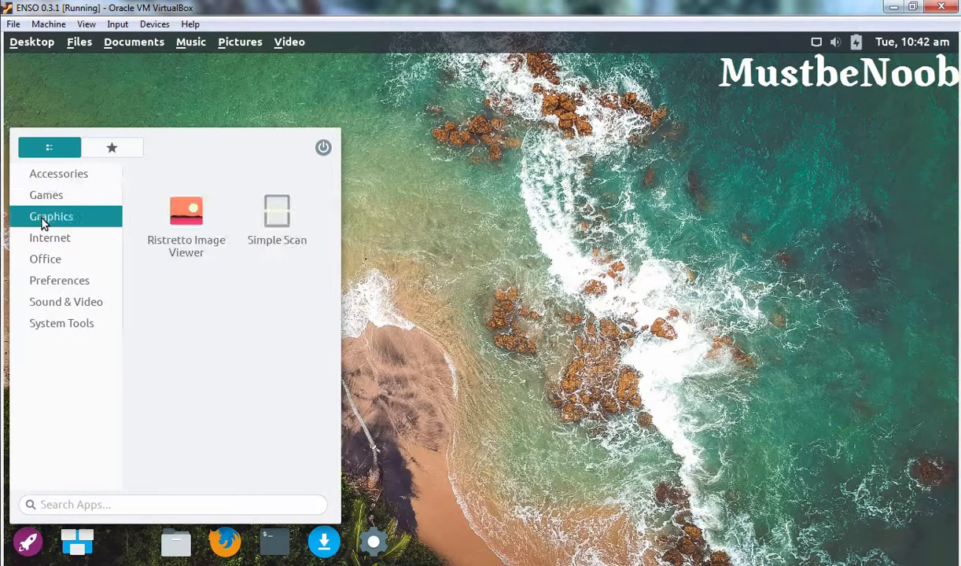
left_click(49, 241)
left_click(47, 262)
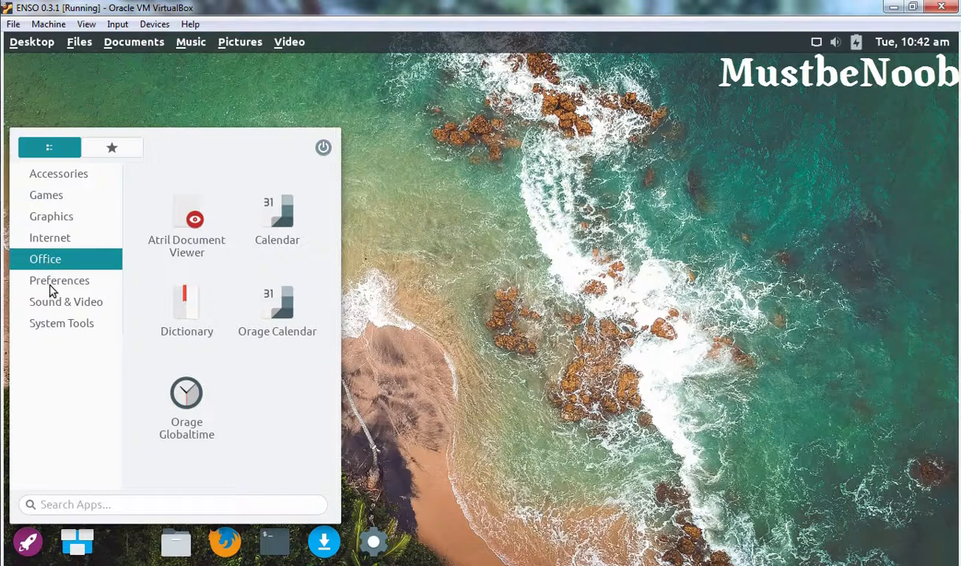
left_click(50, 284)
left_click(61, 324)
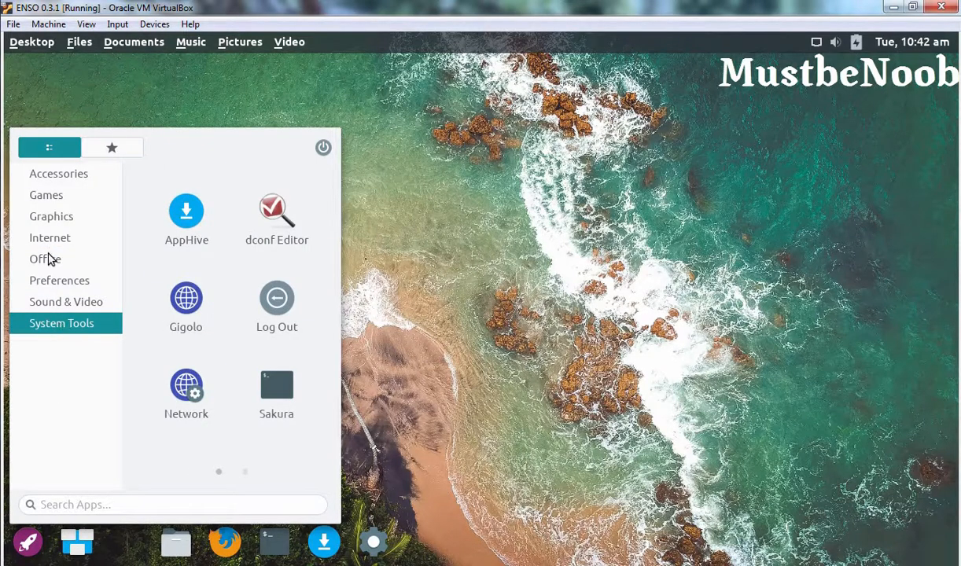
- Open System Settings from the Preferences category of the launcher
left_click(57, 283)
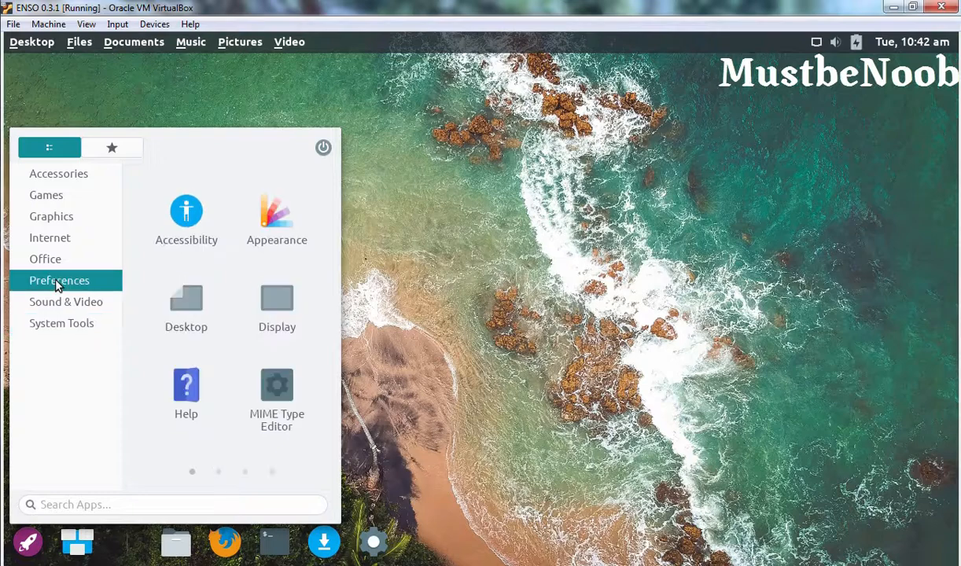
scroll(293, 316, "down", 2)
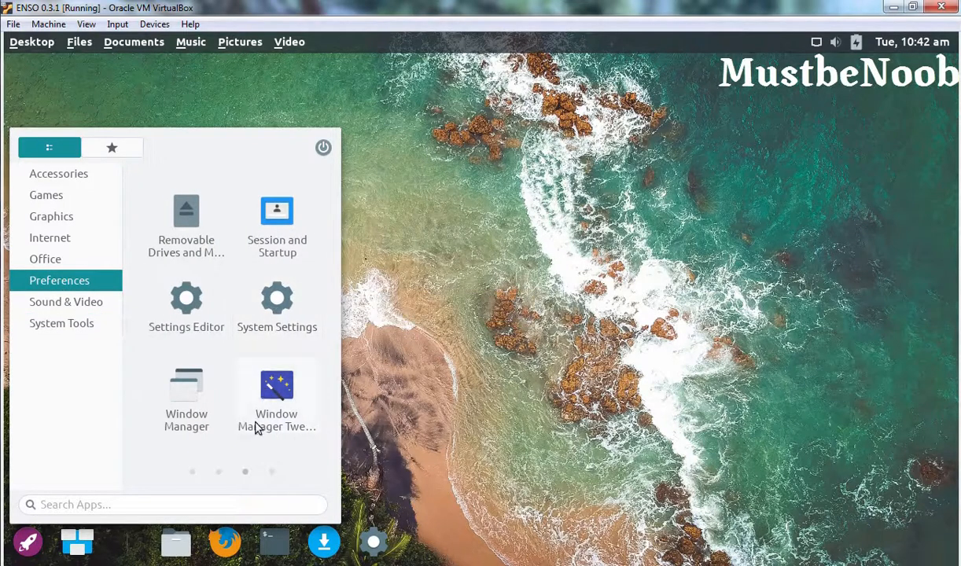
left_click(276, 299)
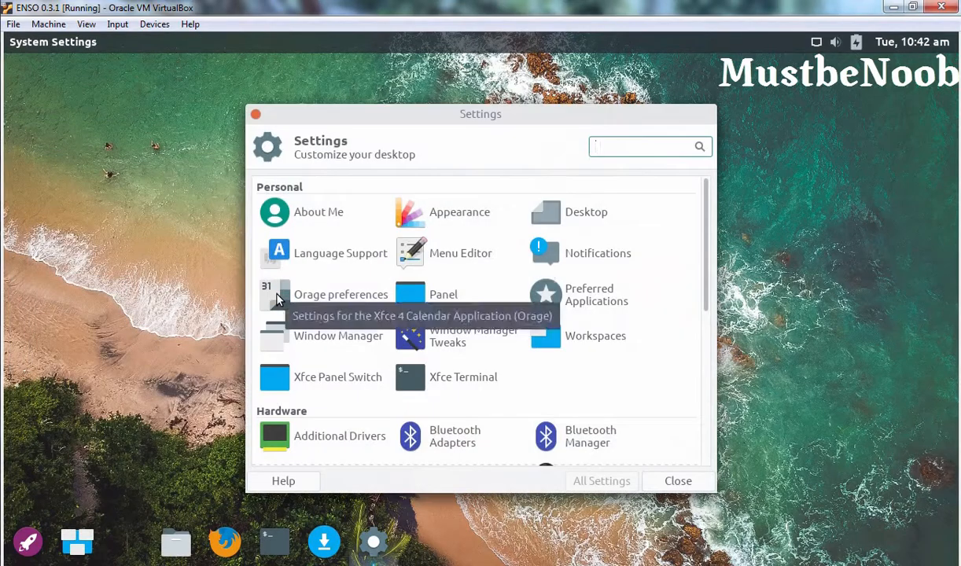
- Start Software Updater from the System section of the settings and install all offered updates, showing the installation details
scroll(610, 322, "down", 2)
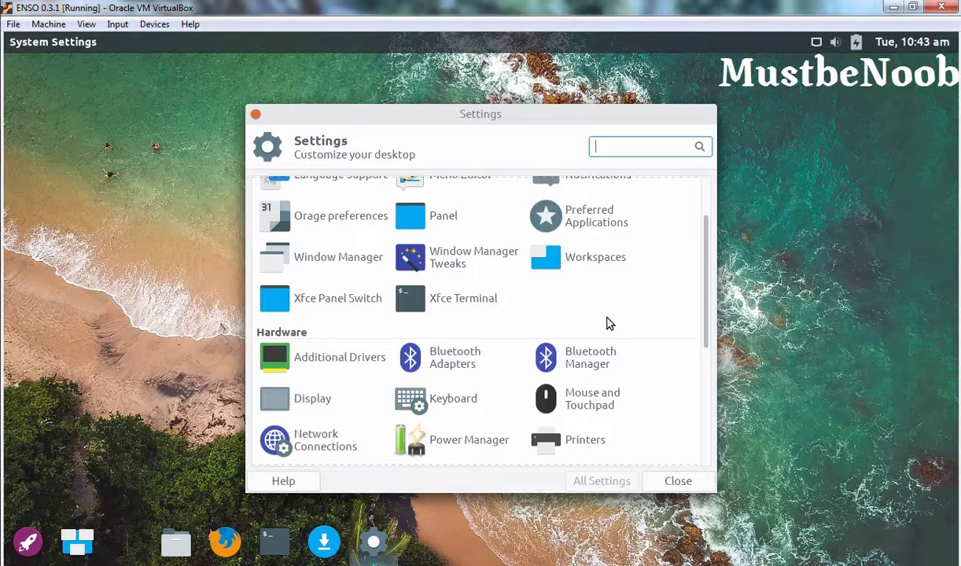
scroll(610, 323, "down", 1)
scroll(609, 322, "down", 1)
scroll(610, 323, "down", 3)
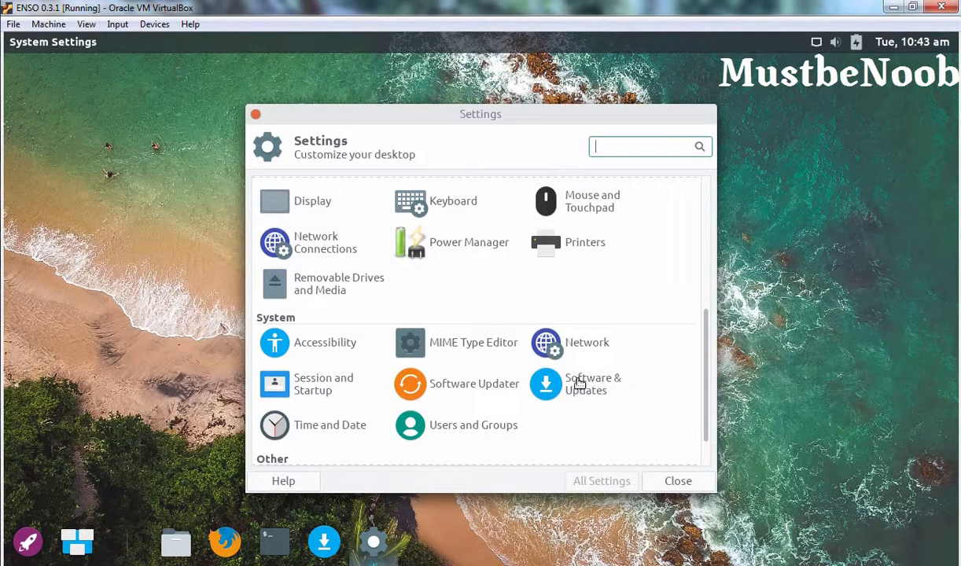
left_click(470, 389)
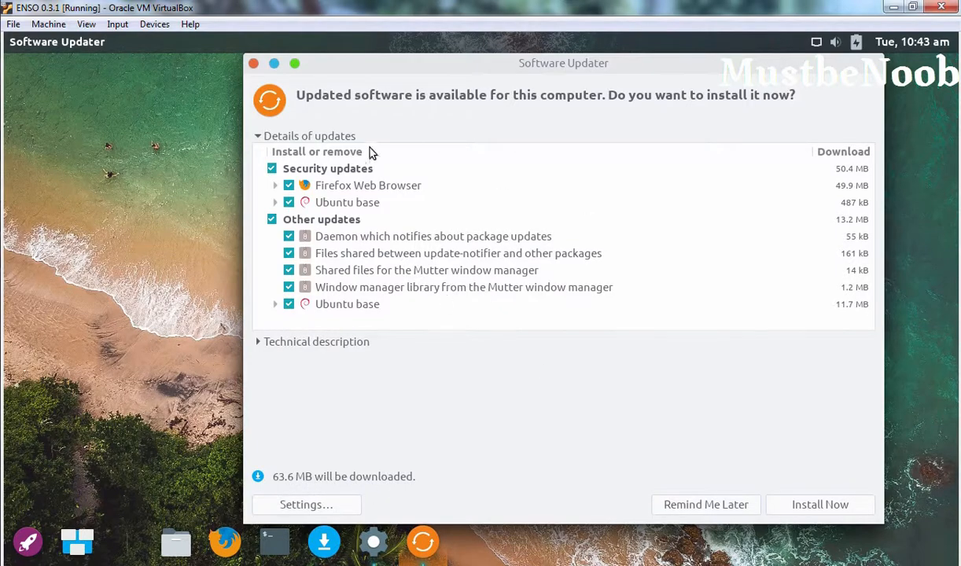
left_click(820, 507)
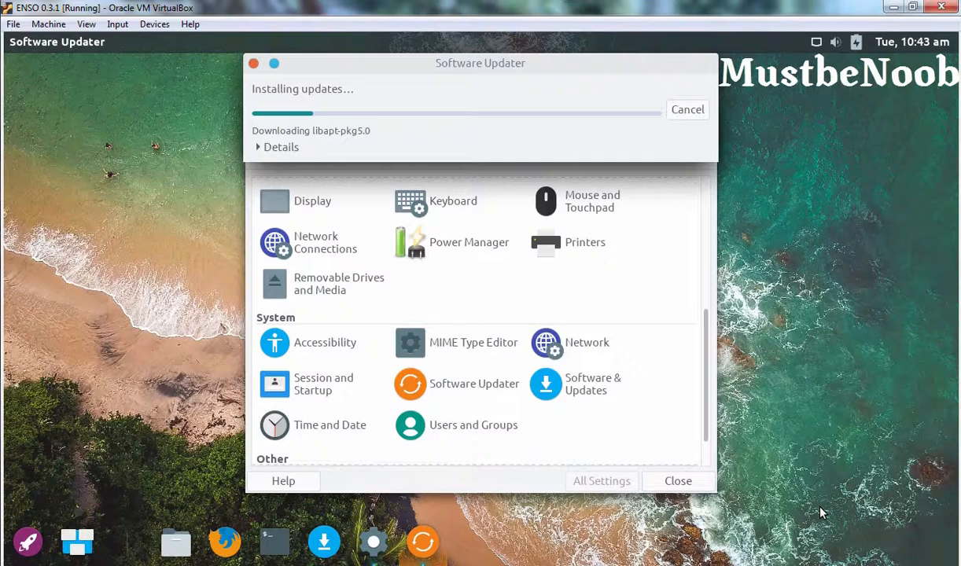
left_click(261, 149)
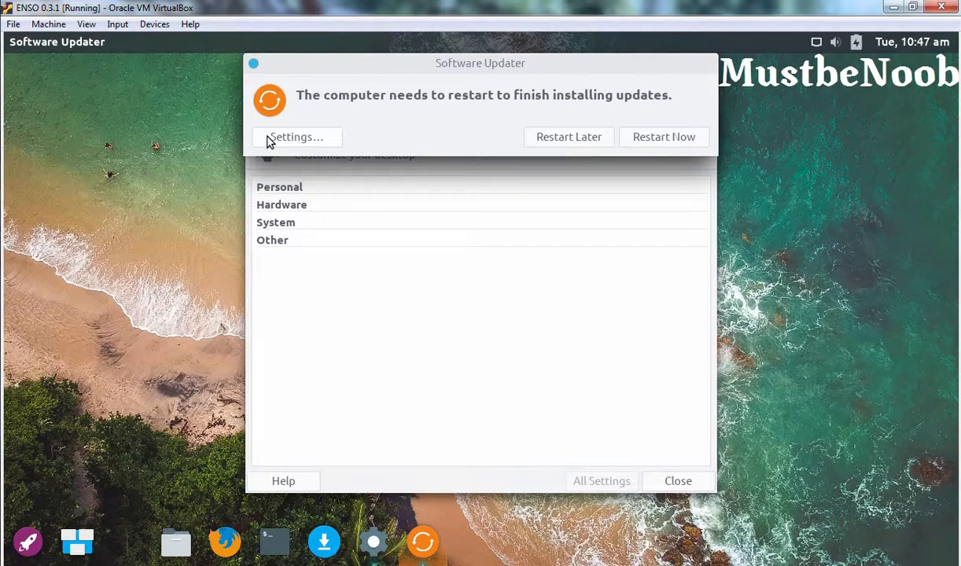
- Restart the computer to finish the updates and log back in with the account password
left_click(641, 139)
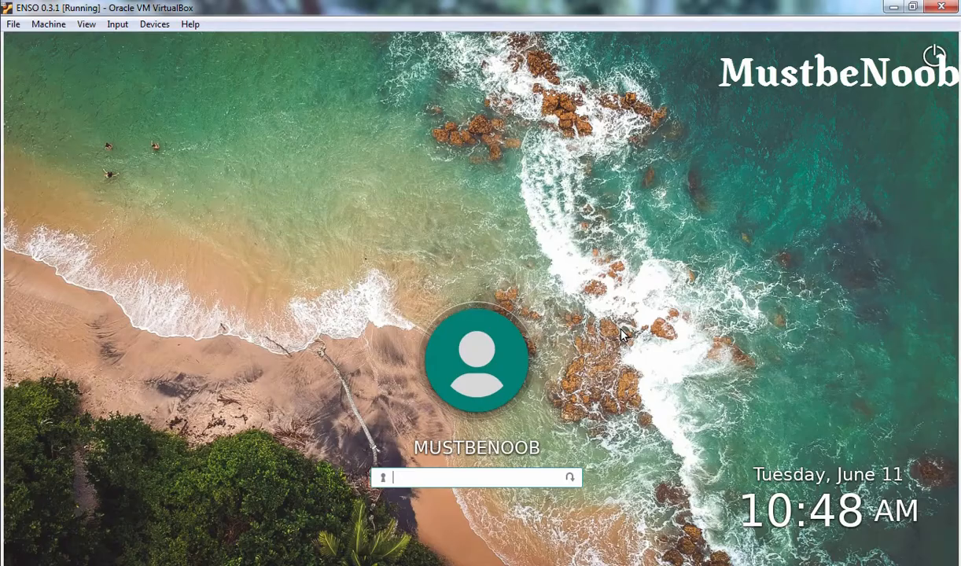
type("••••••••••")
key("Return")
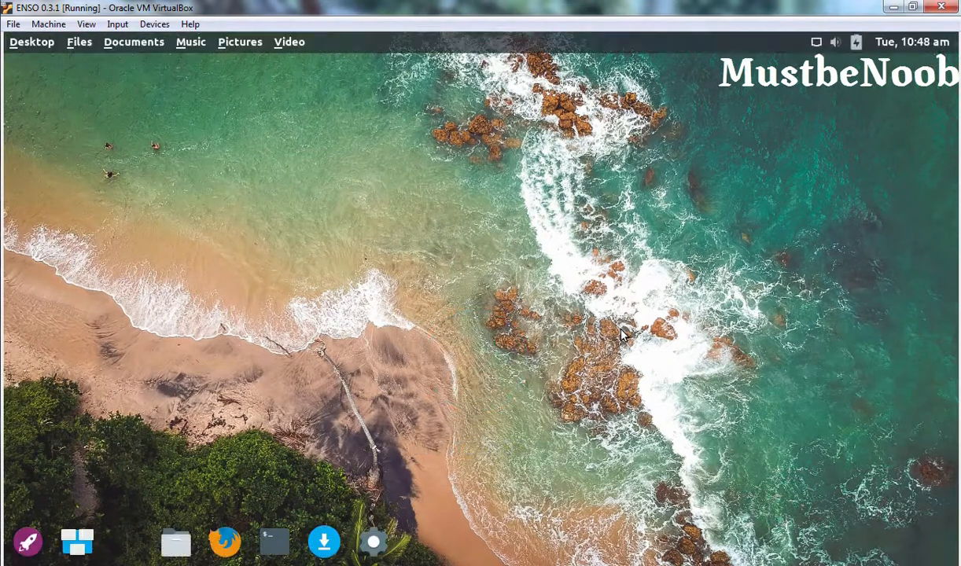